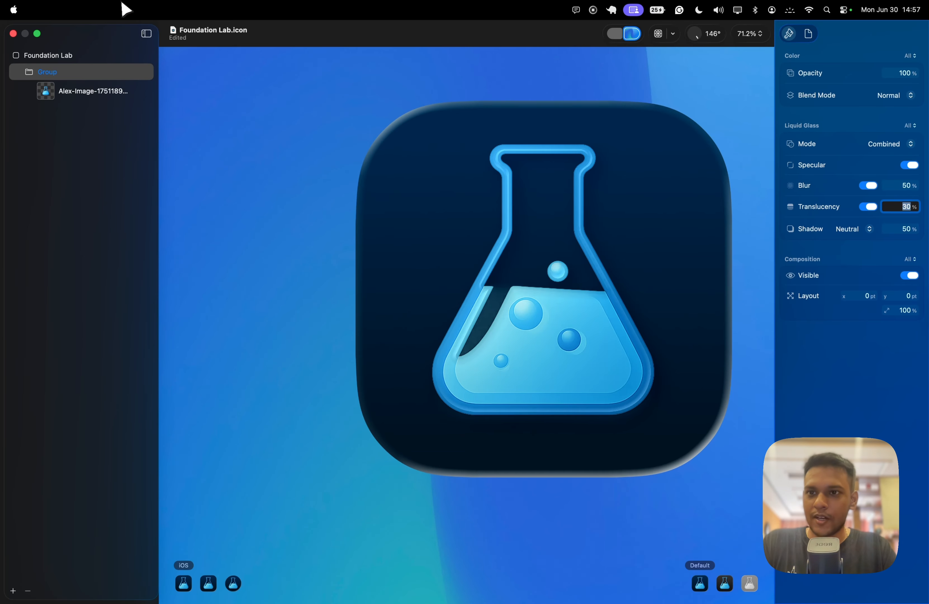
Create a new icon document.
click(102, 11)
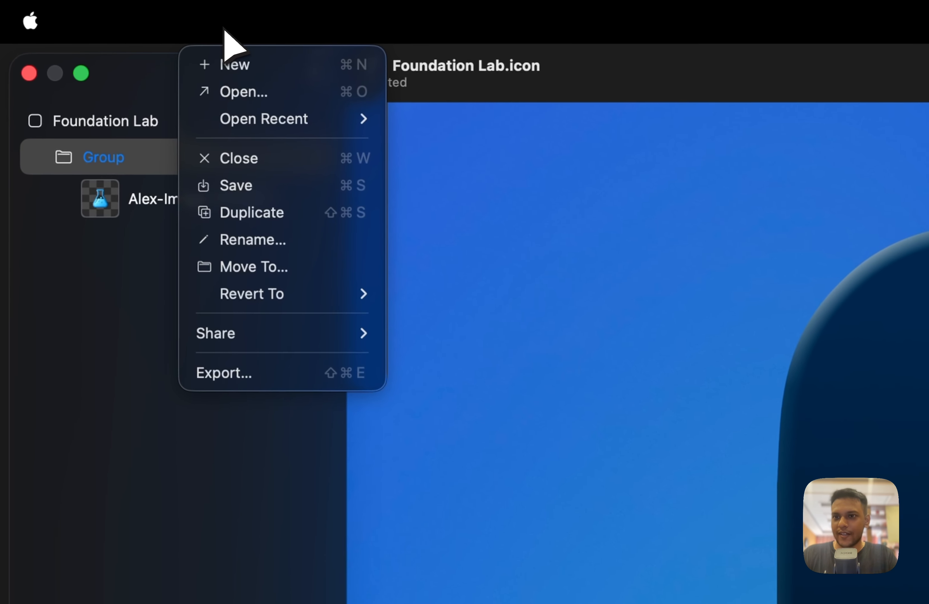
click(270, 70)
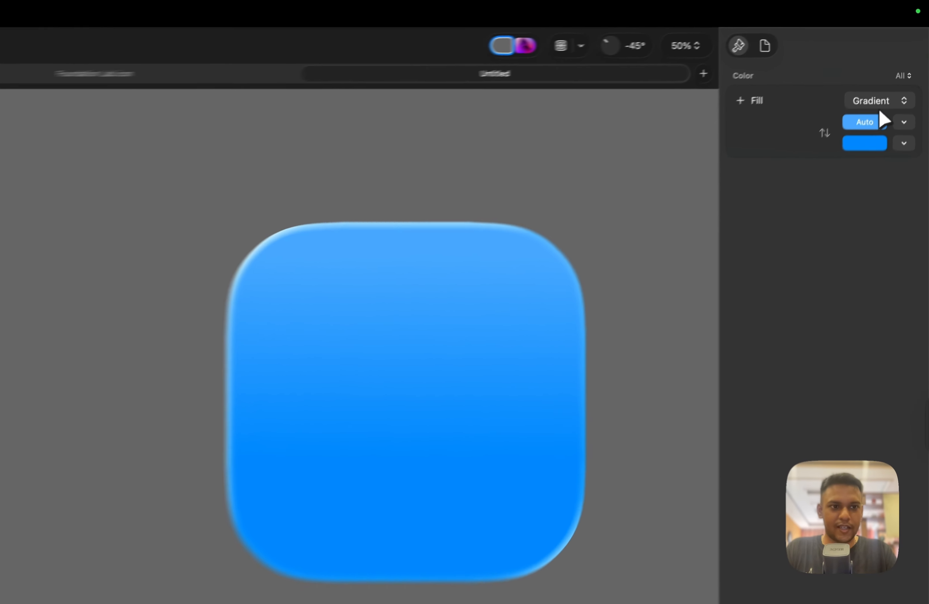
Try the System Light background fill on the new icon and set the fill back to Gradient.
click(892, 74)
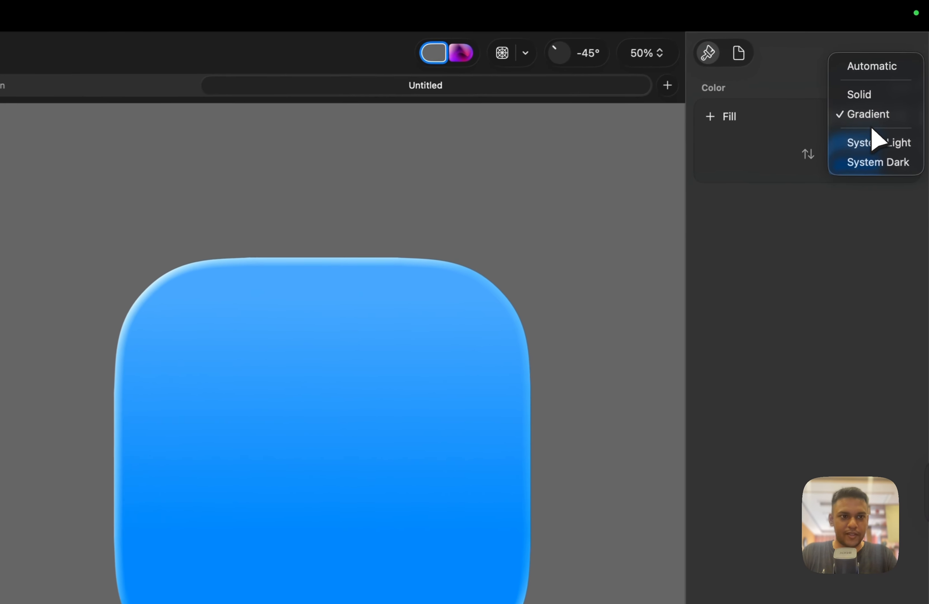
click(887, 101)
click(887, 118)
click(880, 162)
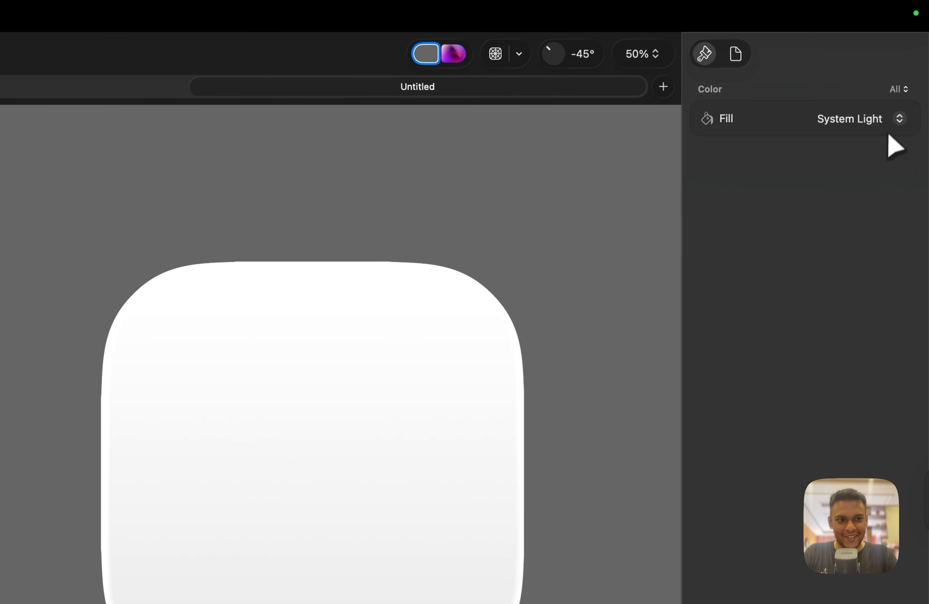
click(893, 127)
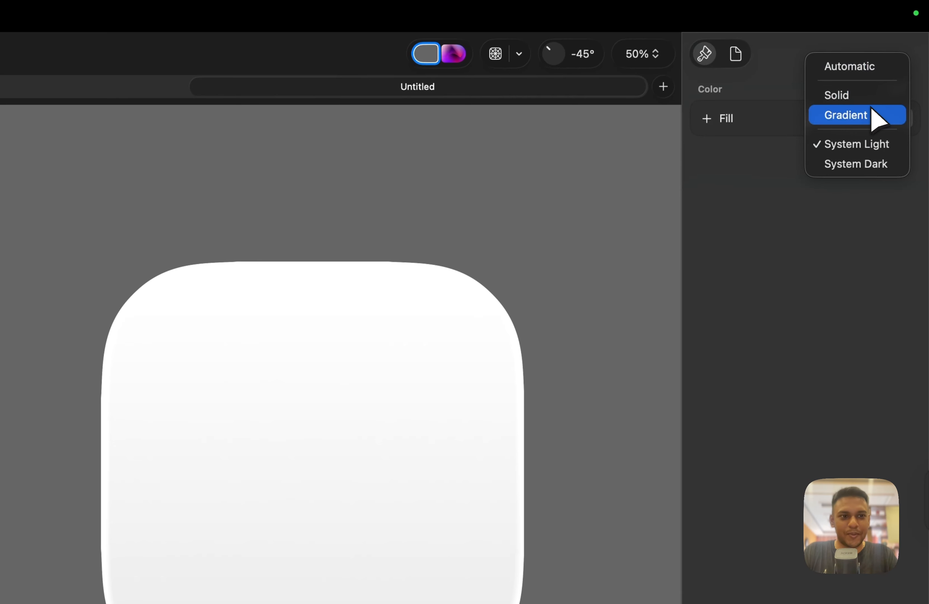
click(878, 117)
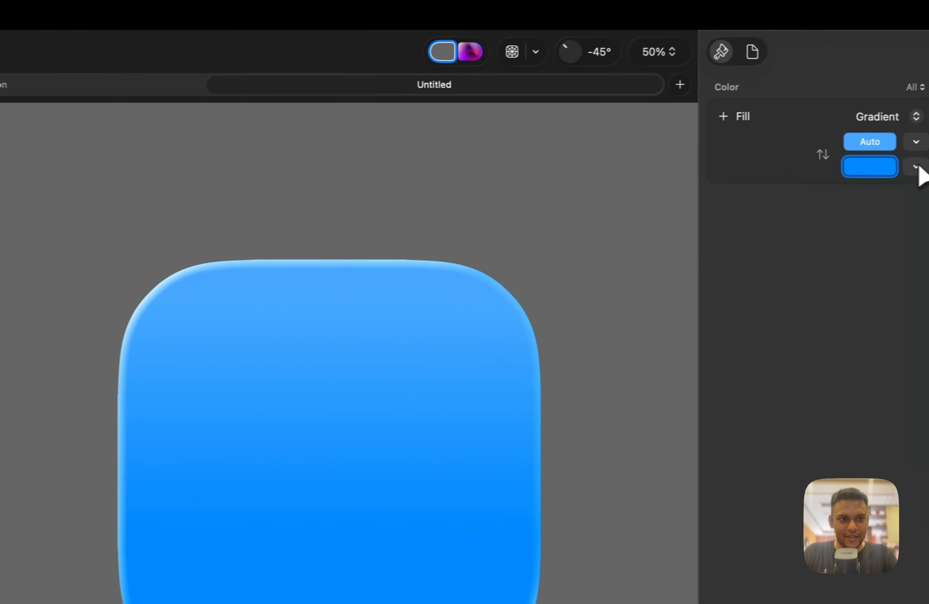
Set the background gradient's lower colour to the custom purple 4F16A7 (red 79, green 22, blue 167).
click(916, 167)
click(896, 290)
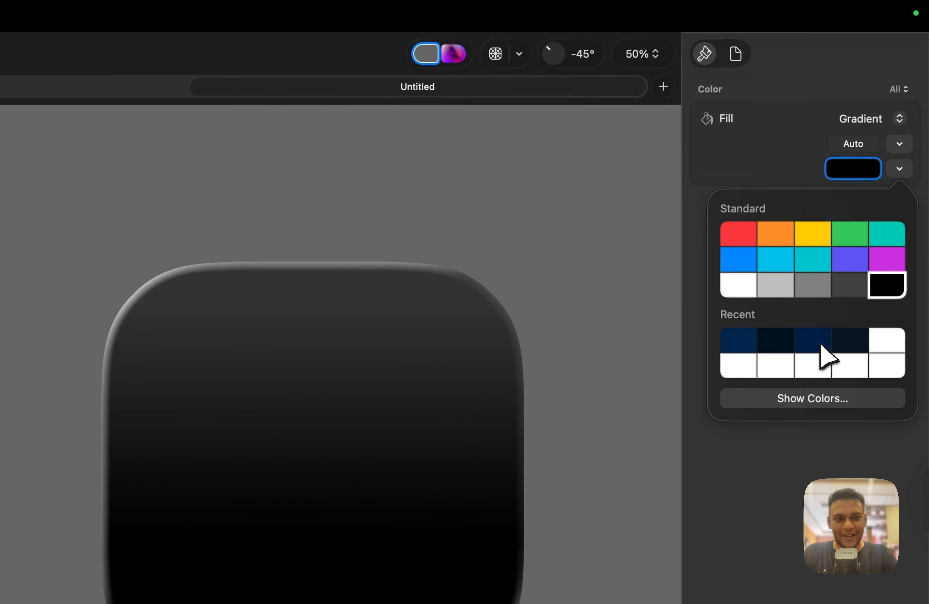
click(857, 292)
click(857, 264)
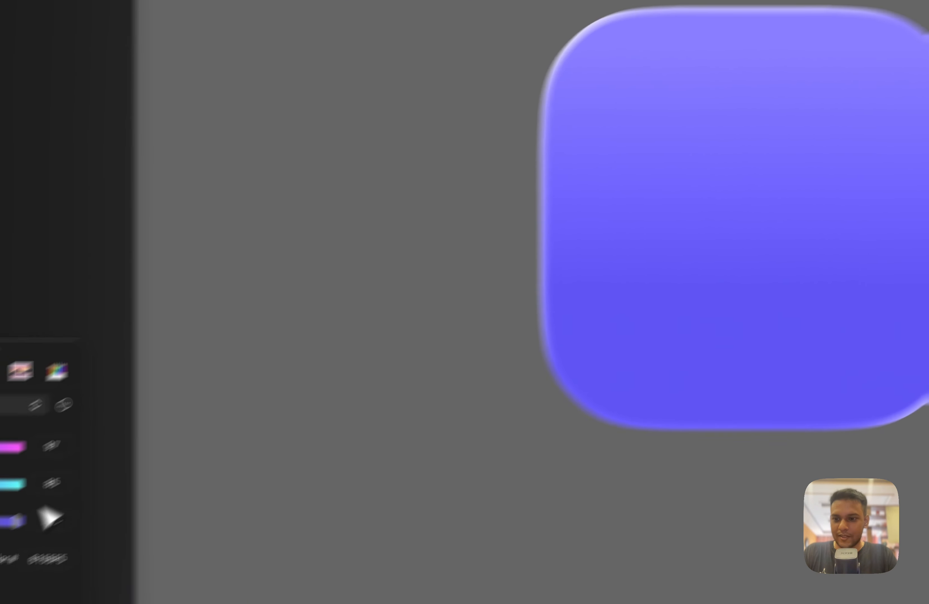
drag(44, 427, 56, 382)
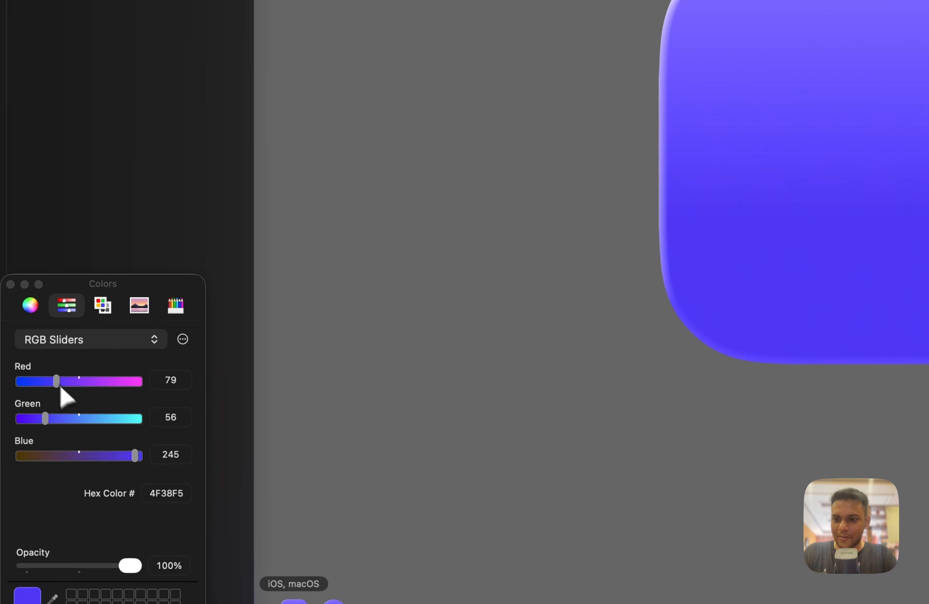
click(98, 455)
click(31, 418)
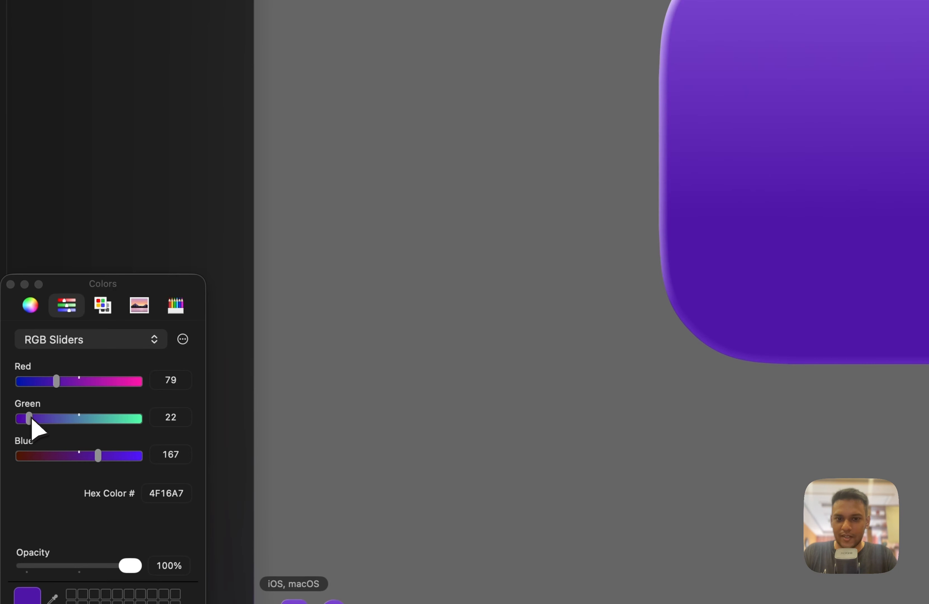
click(11, 284)
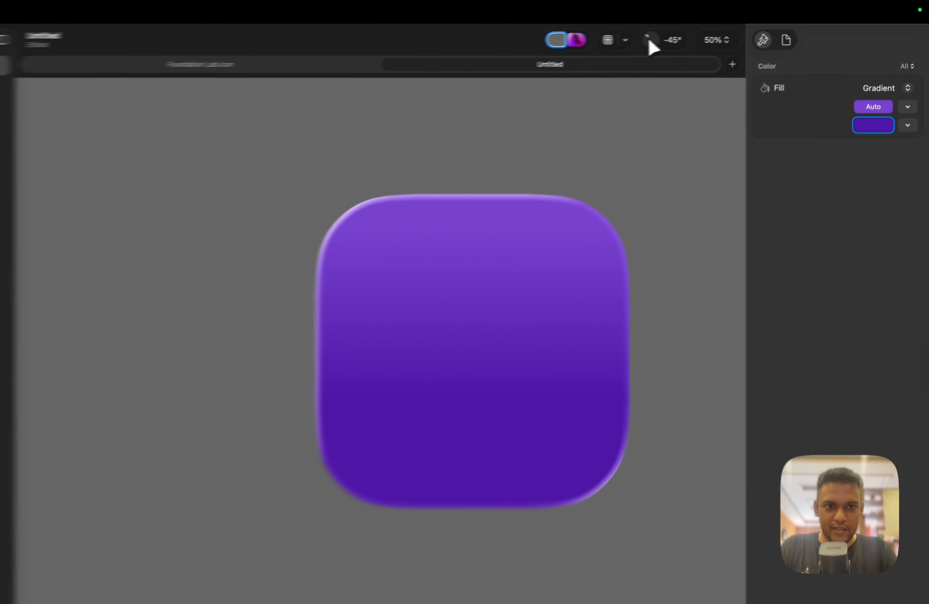
Set the icon's light angle to 150°.
drag(607, 49, 588, 53)
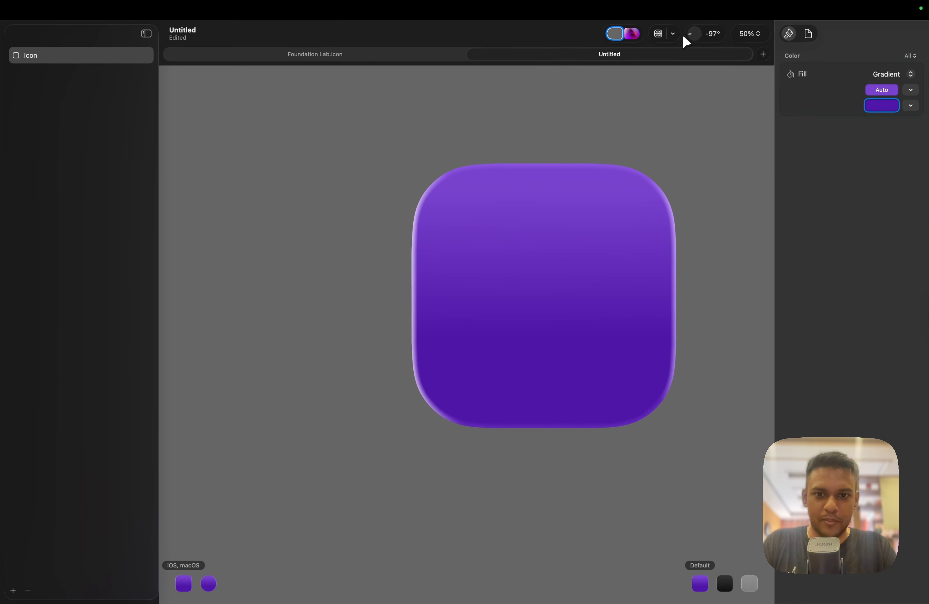
mouse_move(683, 36)
mouse_down()
mouse_move(705, 35)
mouse_move(700, 42)
mouse_up()
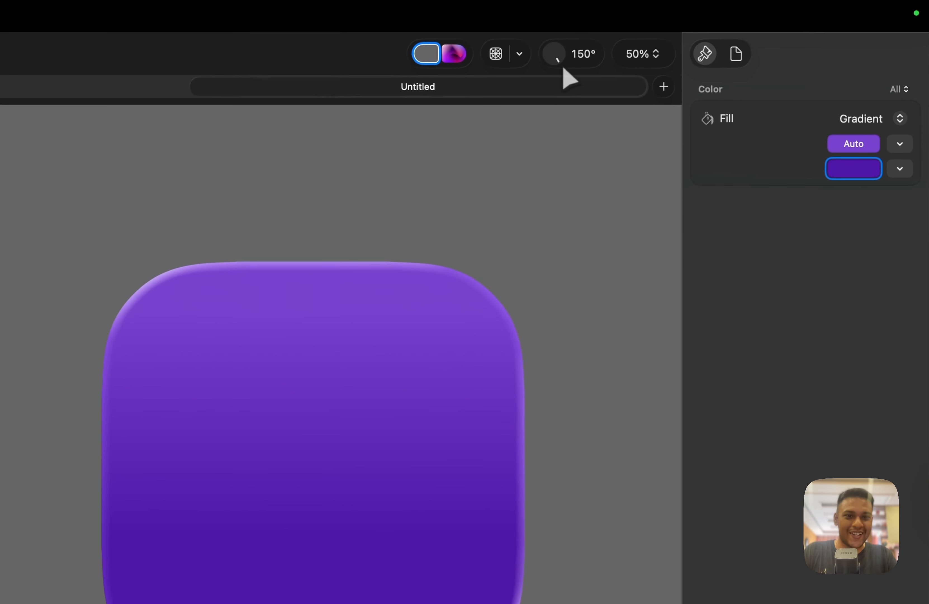
Add the image Alex-Image-1751274557.png from the Desktop folder to the icon.
click(649, 60)
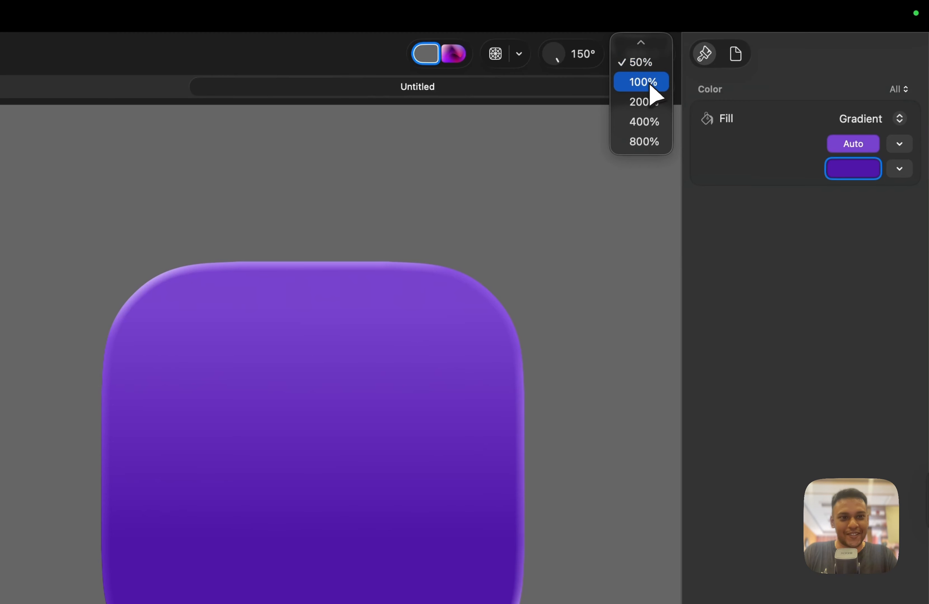
click(643, 82)
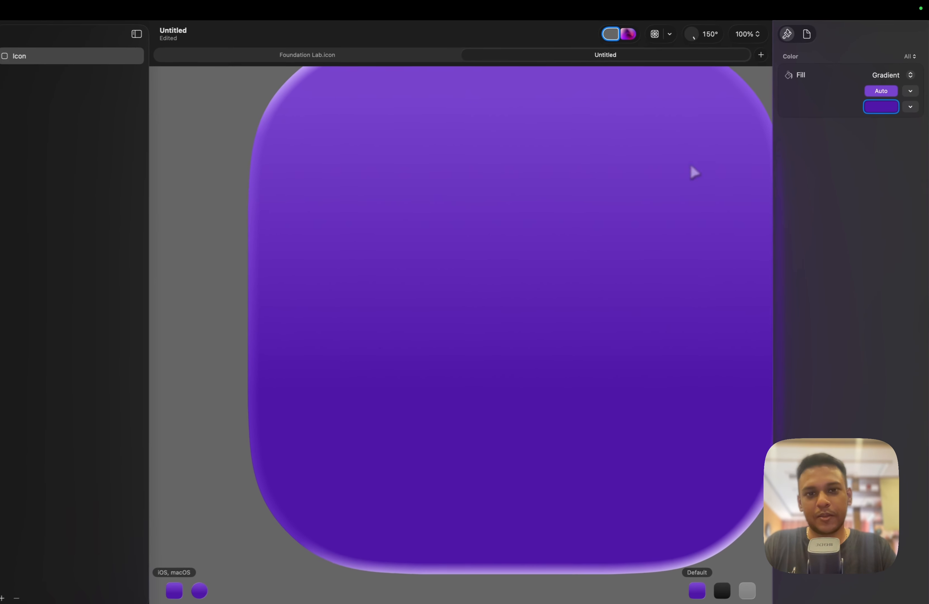
scroll(552, 260, down, 4)
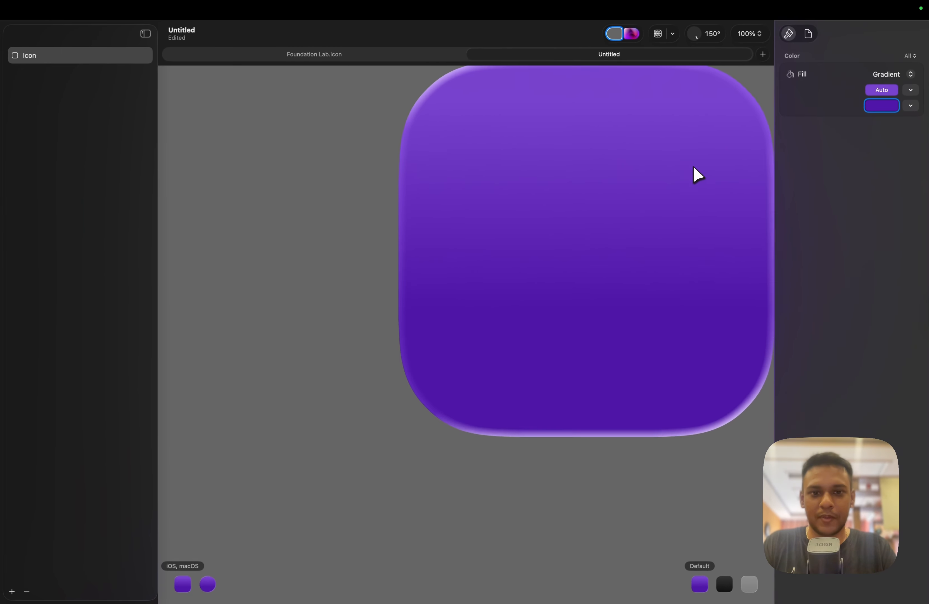
scroll(693, 168, up, 4)
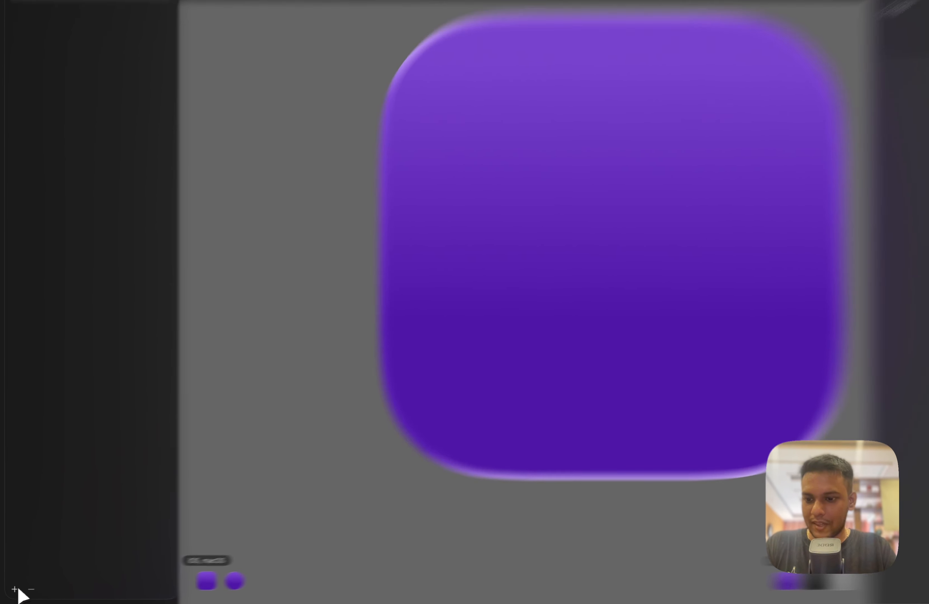
click(13, 591)
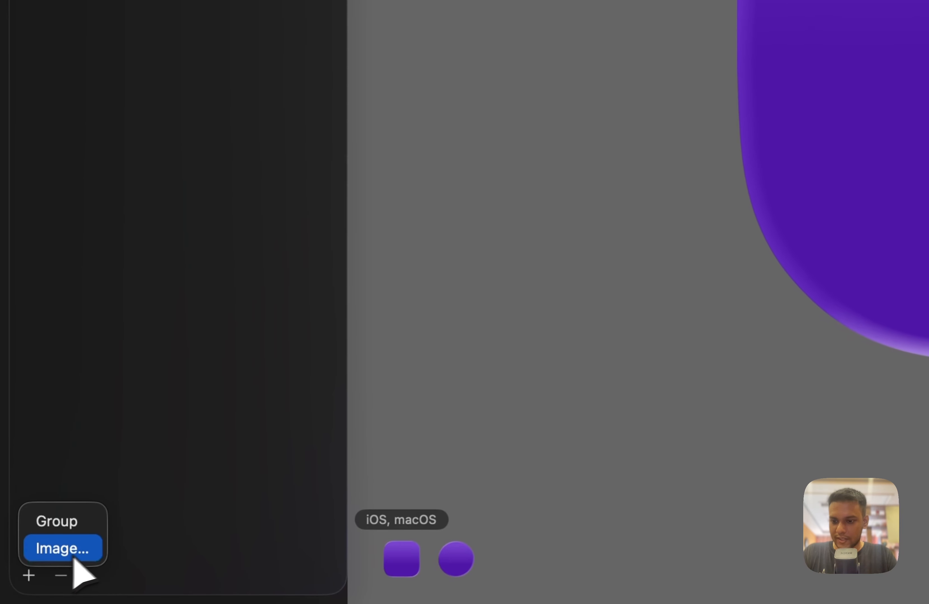
click(87, 549)
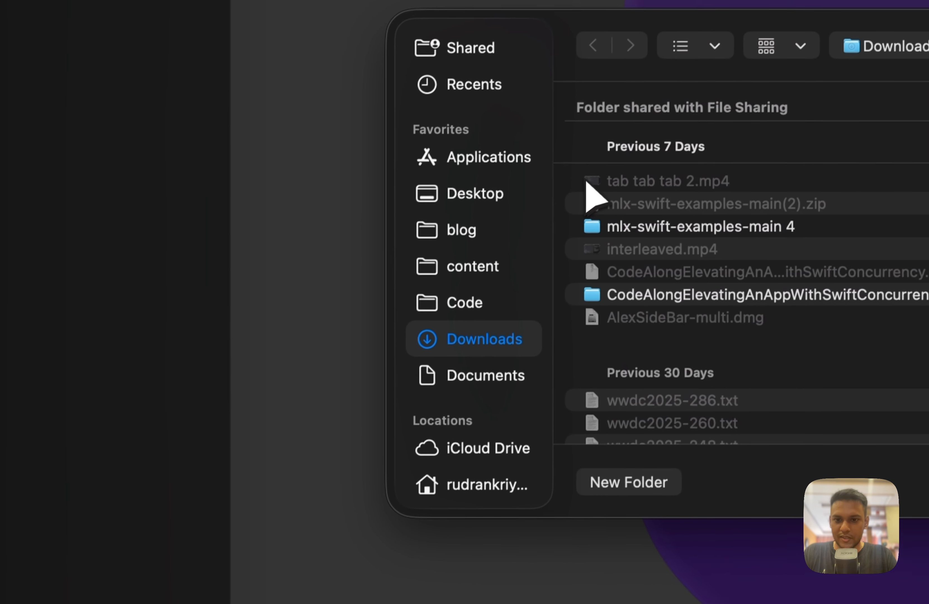
click(522, 207)
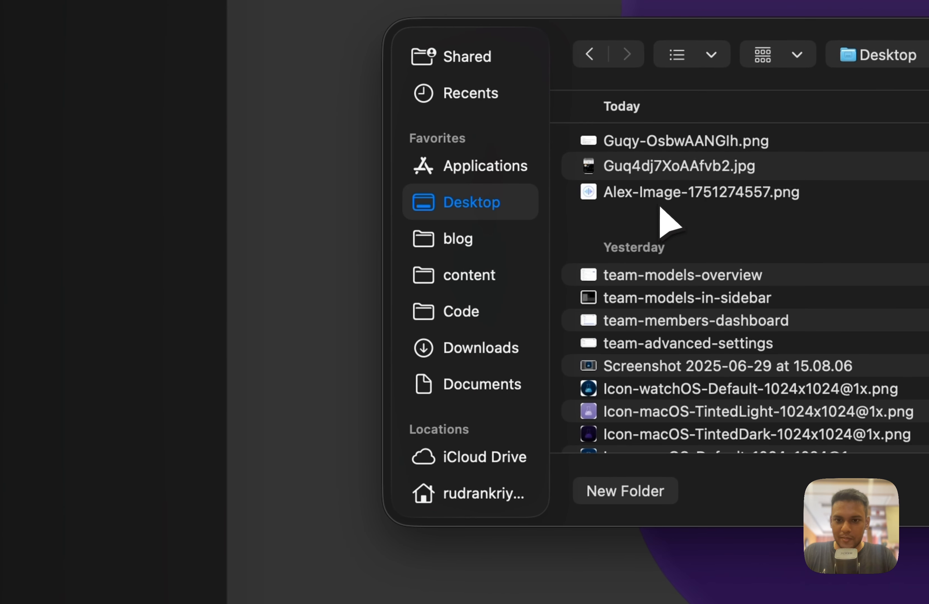
click(682, 195)
double_click(683, 196)
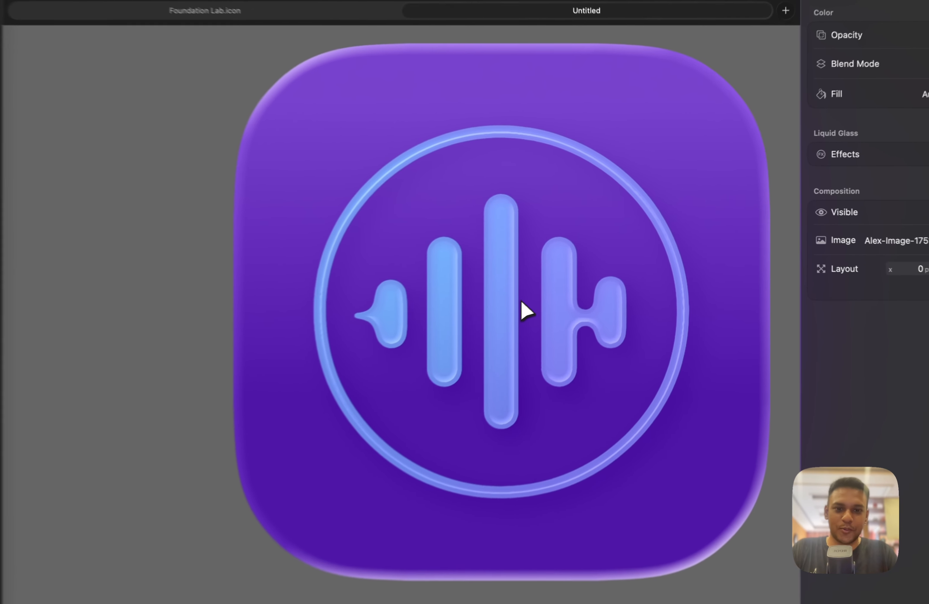
Select the group containing the imported waveform image so its colour and Liquid Glass properties can be edited.
scroll(508, 309, down, 1)
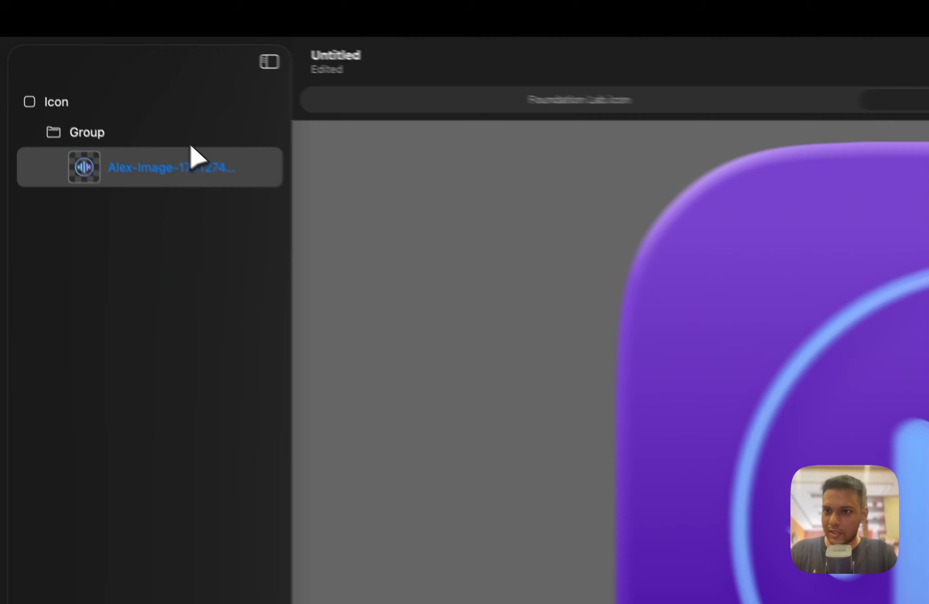
click(105, 78)
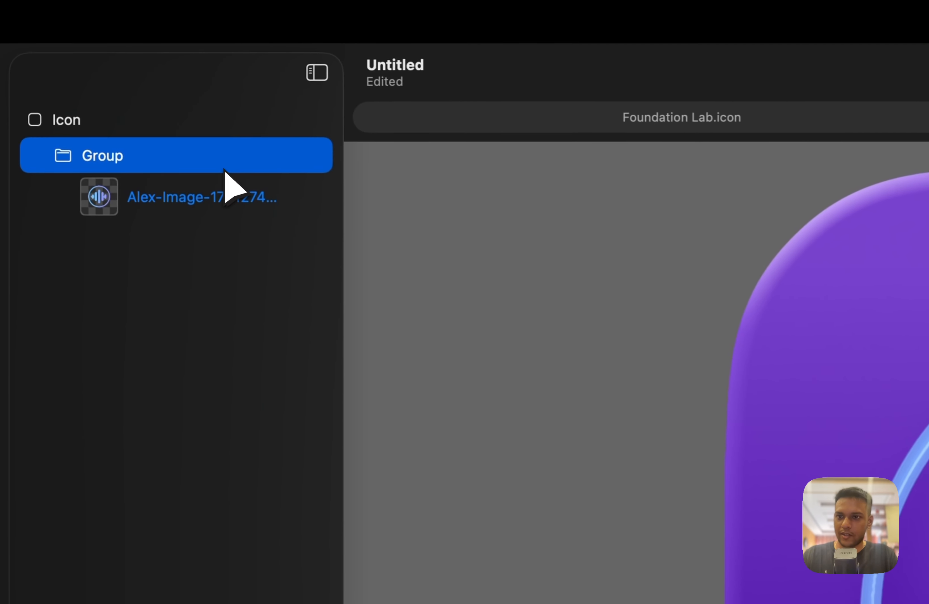
click(228, 198)
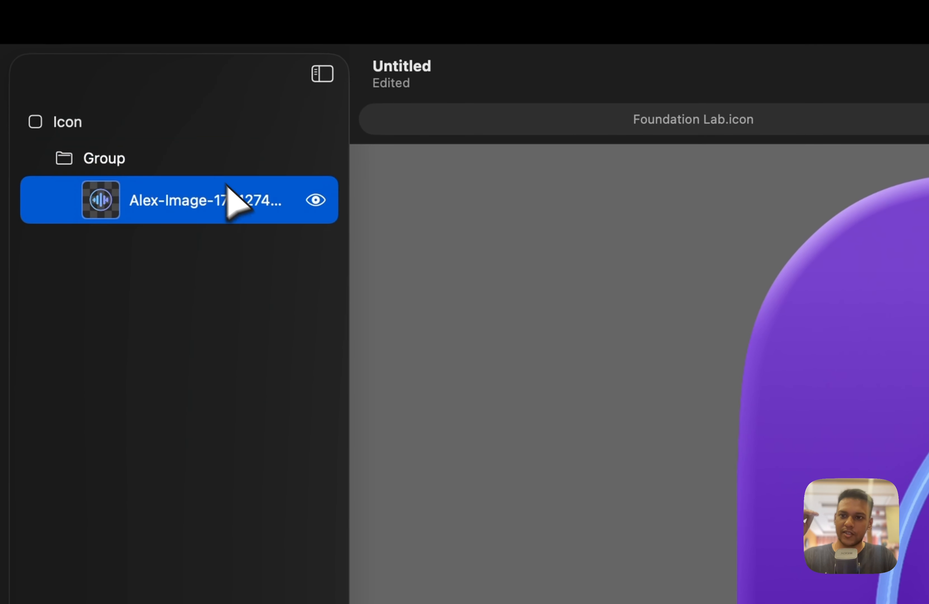
click(207, 170)
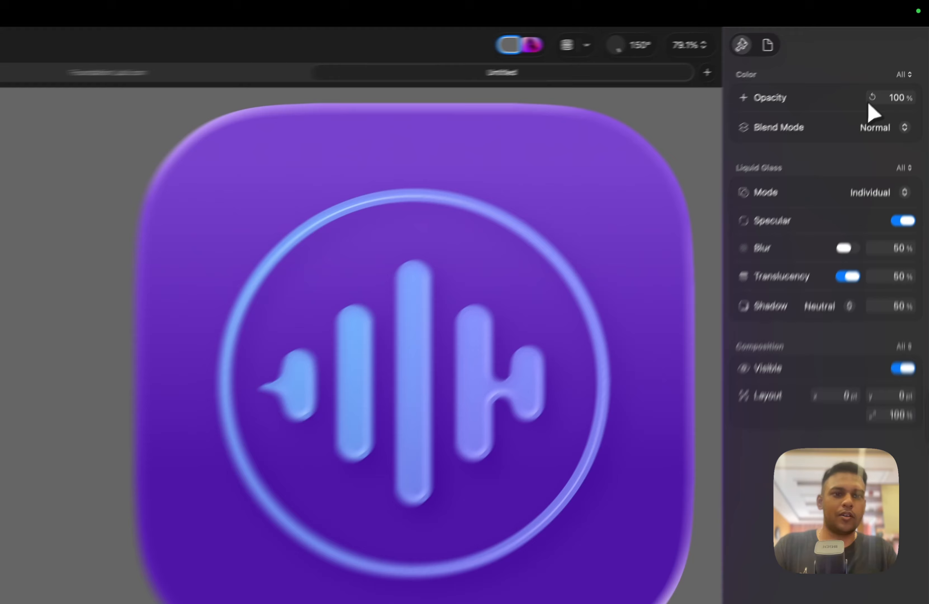
Try 50% opacity on the group and restore its opacity to 100%.
click(878, 160)
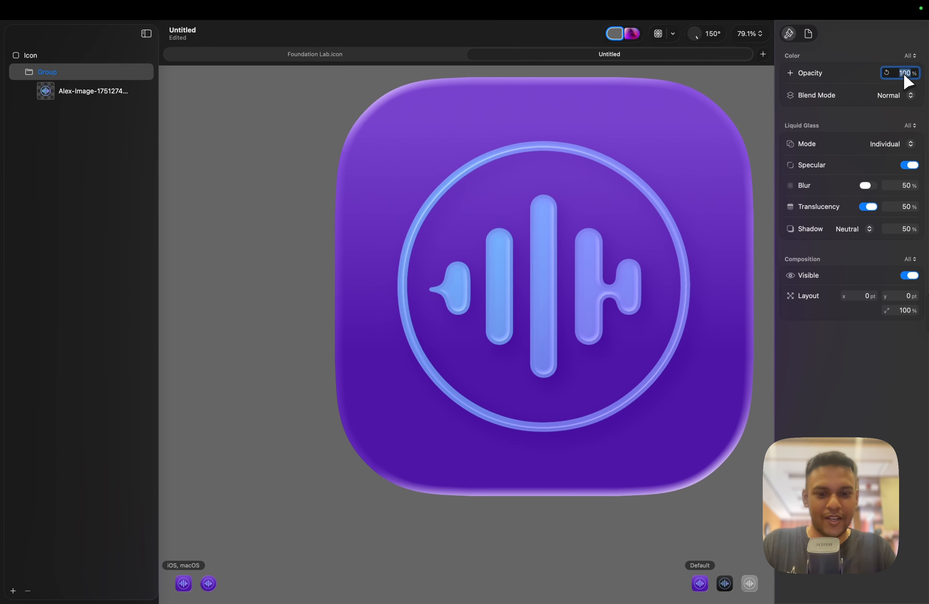
text(50)
key(Return)
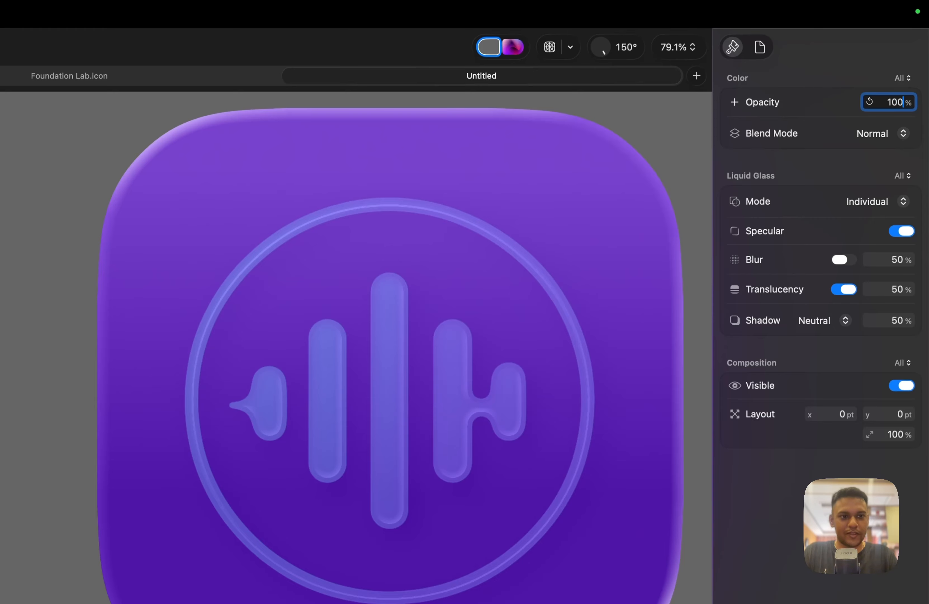
key(Return)
Try the Darken, Multiply and Lighten blend modes on the group.
click(890, 135)
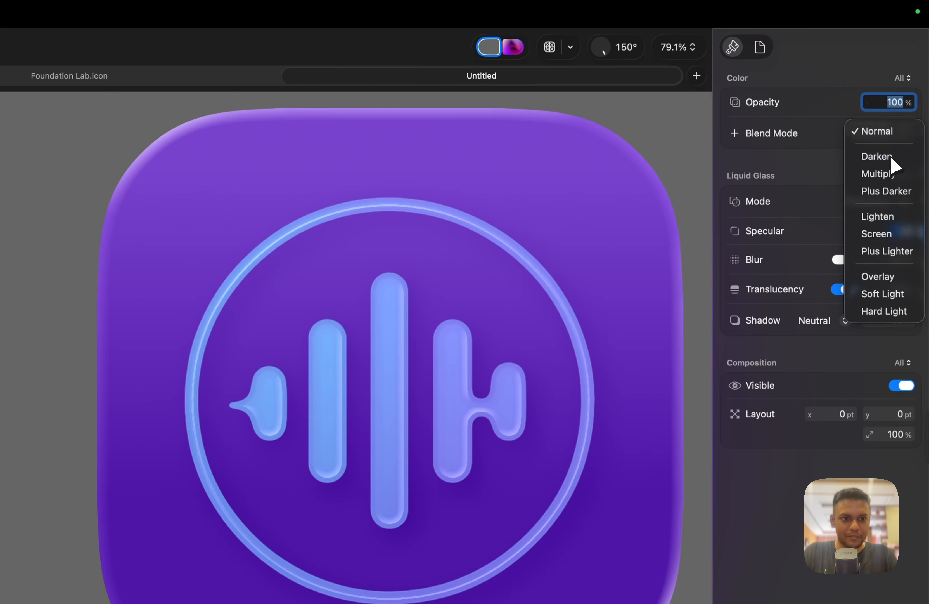
click(891, 158)
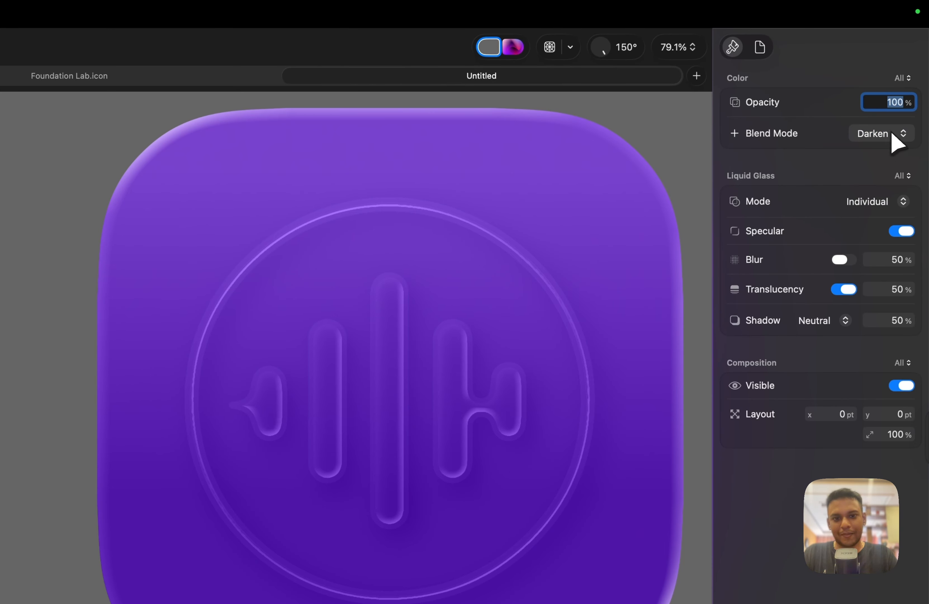
click(894, 135)
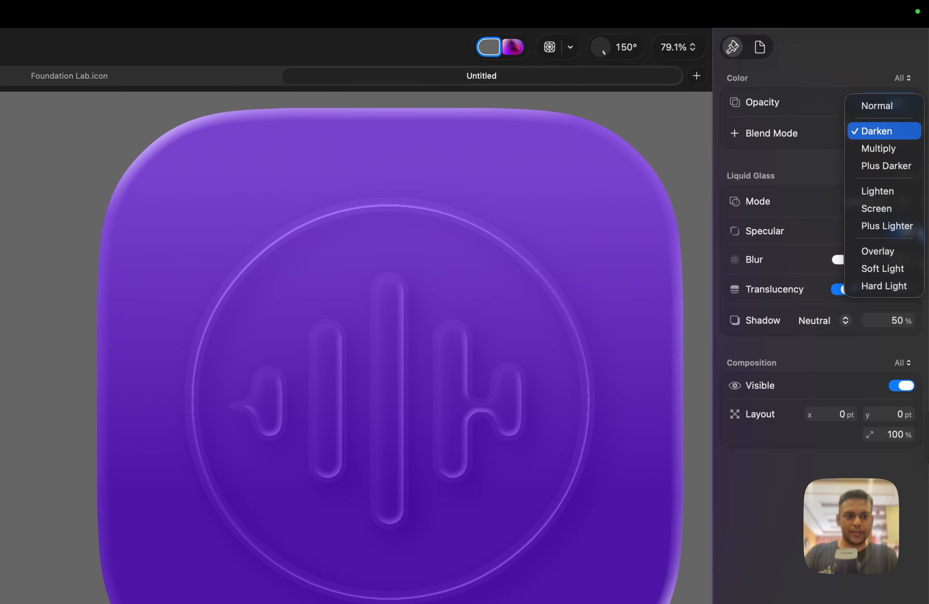
click(893, 149)
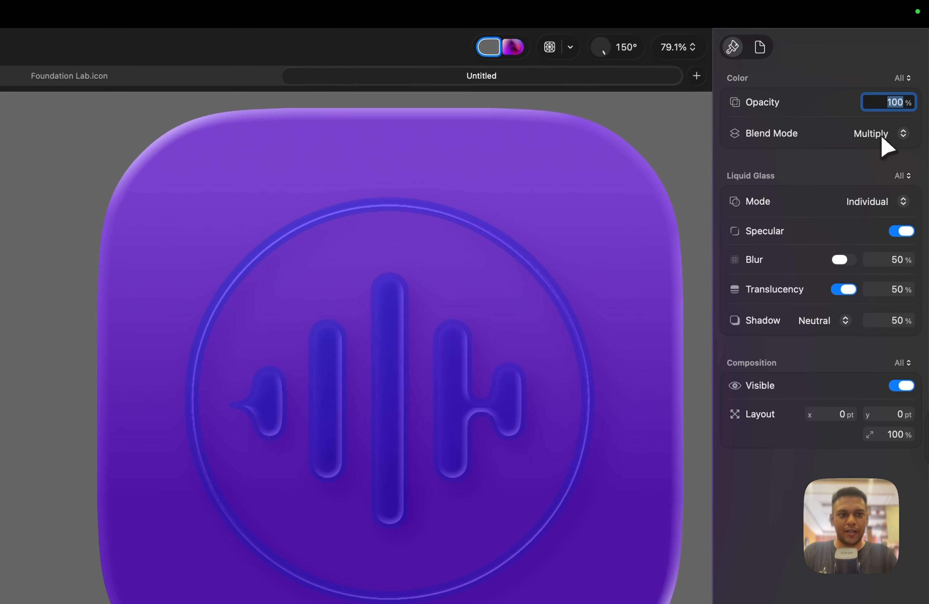
click(882, 138)
click(880, 176)
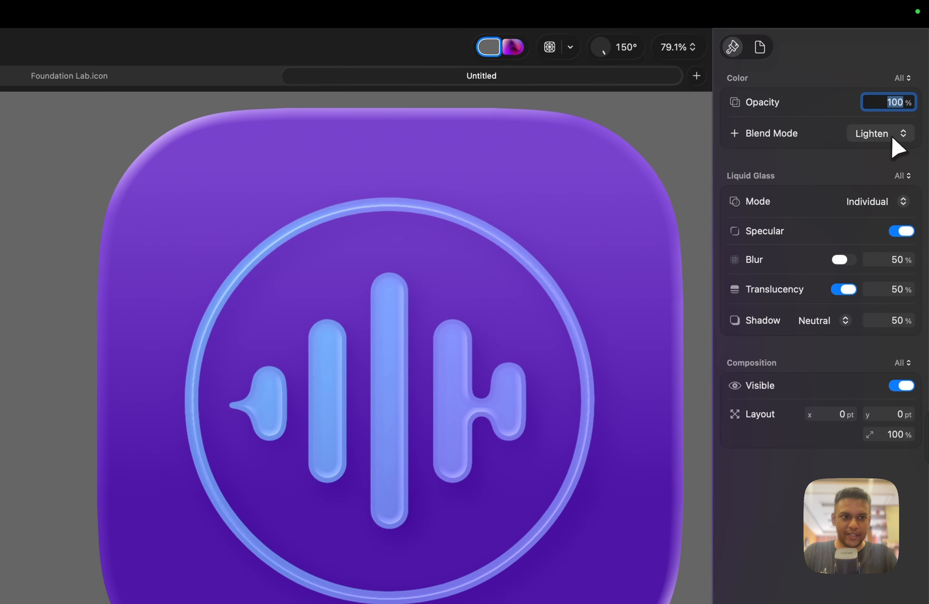
Try the Plus Lighter and Screen blend modes on the group and restore the Normal blend mode.
click(892, 138)
click(892, 166)
click(882, 137)
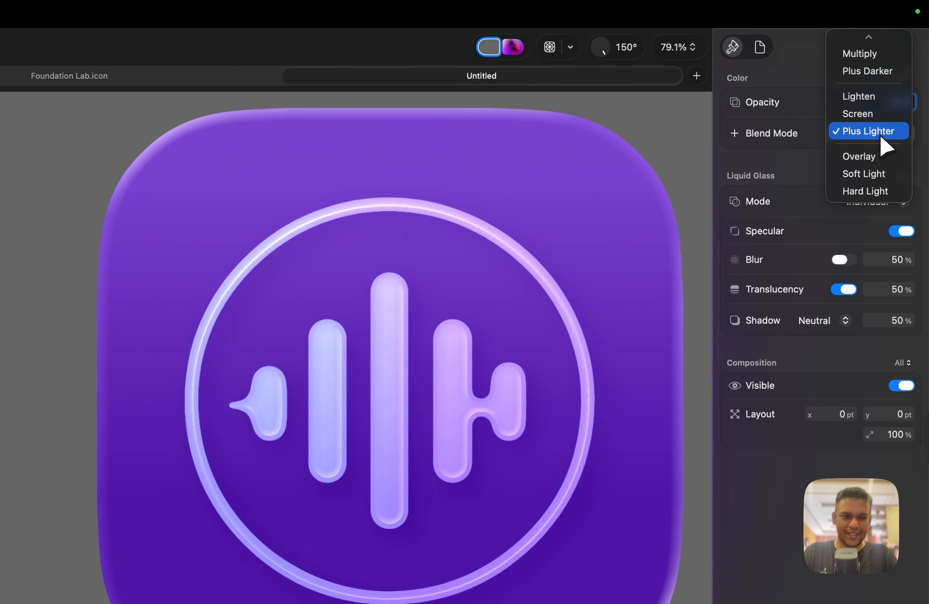
click(868, 114)
click(874, 141)
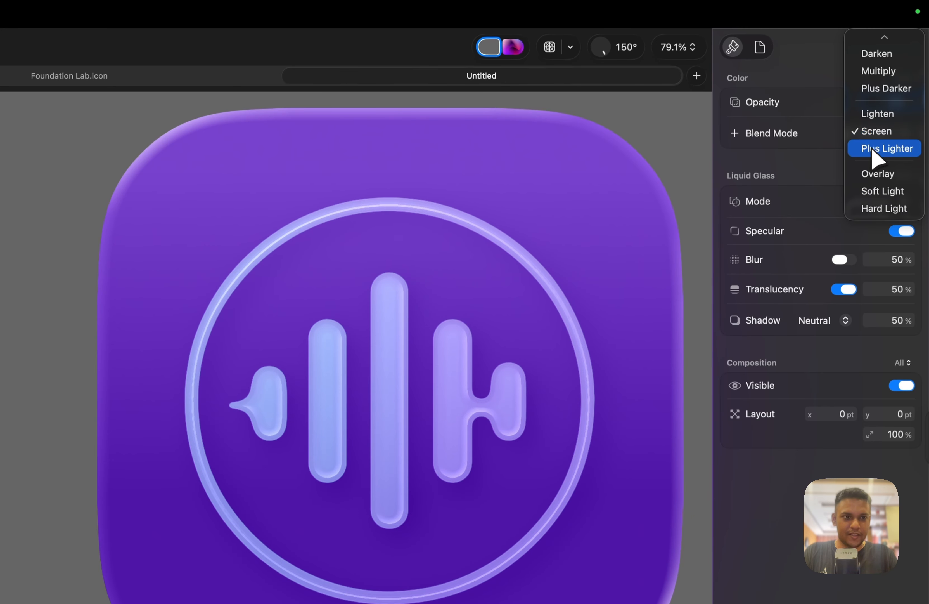
scroll(900, 92, up, 1)
click(888, 47)
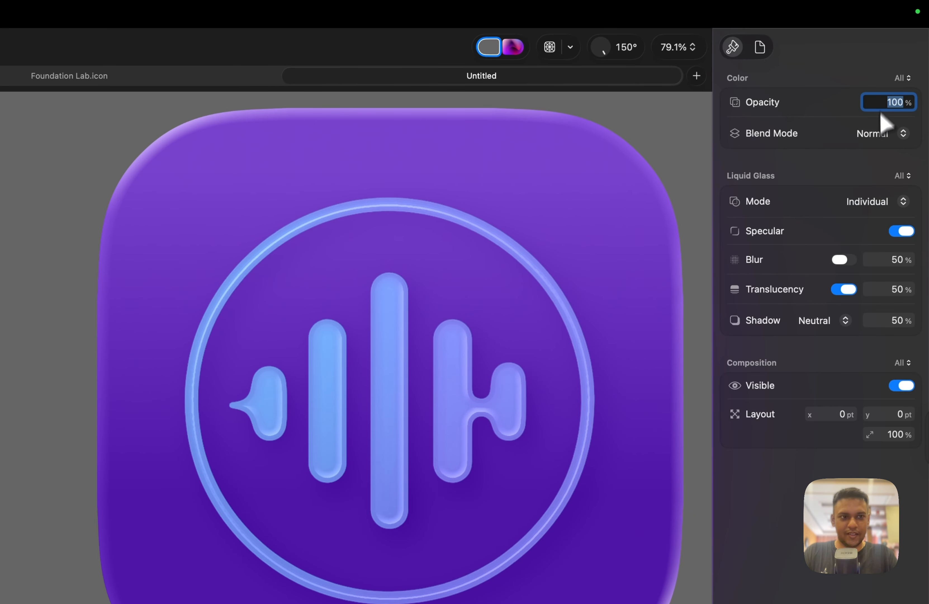
Try the Overlay blend mode on the group and restore the Normal blend mode.
click(878, 138)
click(878, 277)
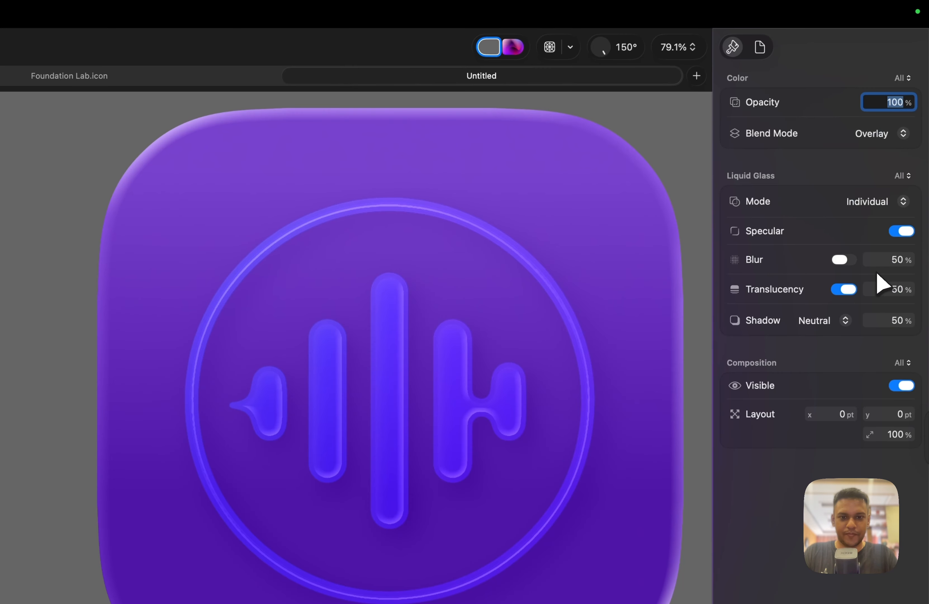
click(878, 136)
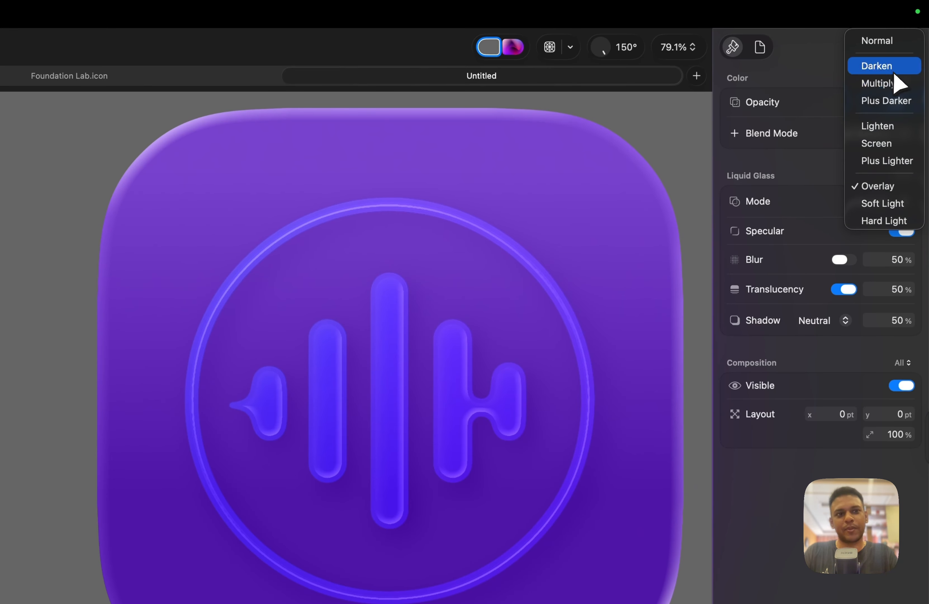
click(877, 42)
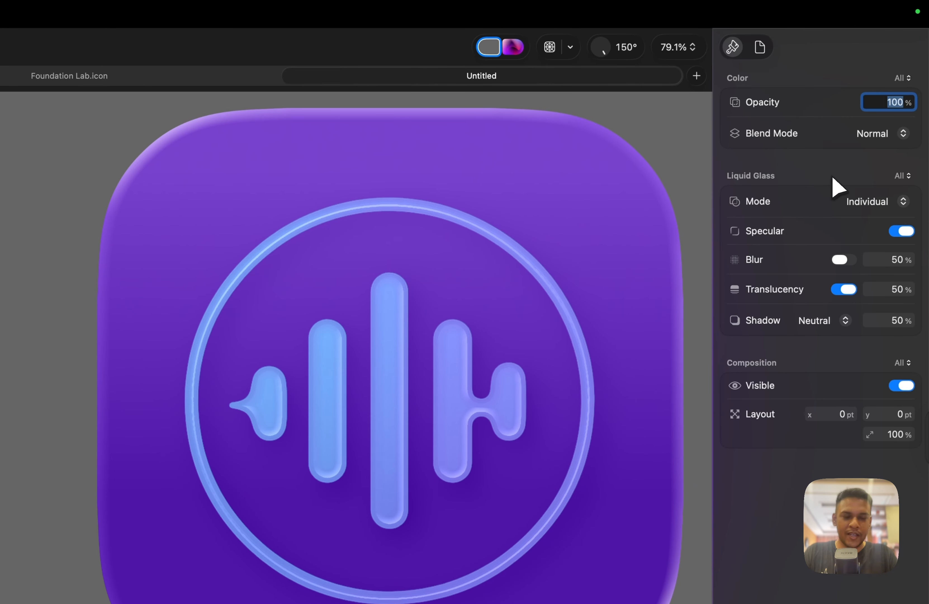
Try the Combined Liquid Glass mode on the group and restore the Individual mode.
click(871, 202)
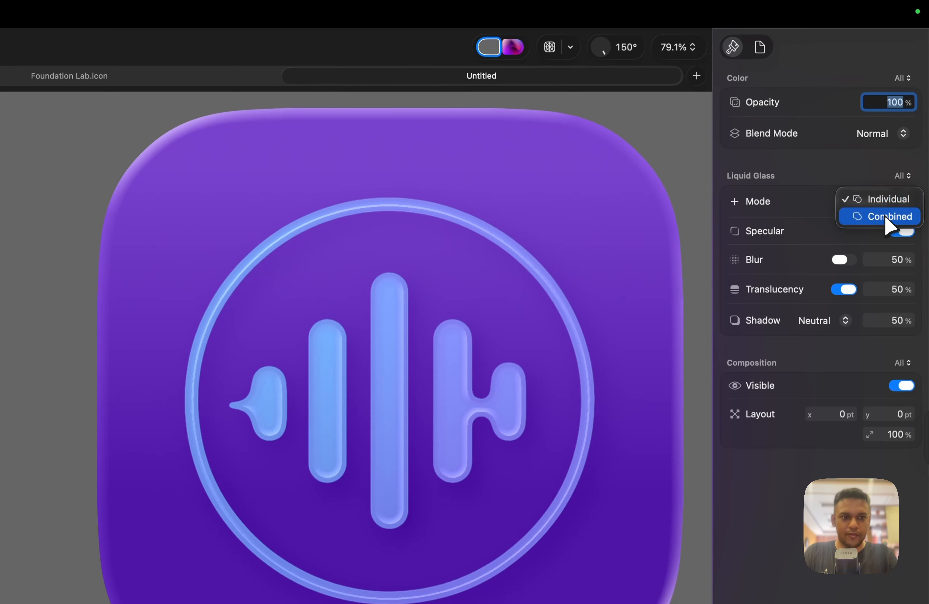
click(887, 224)
click(895, 201)
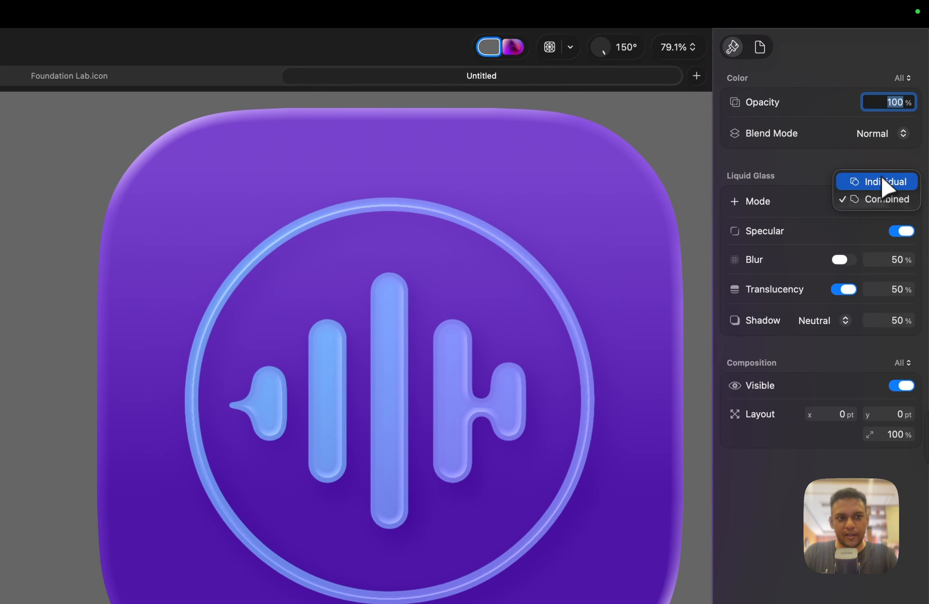
click(883, 182)
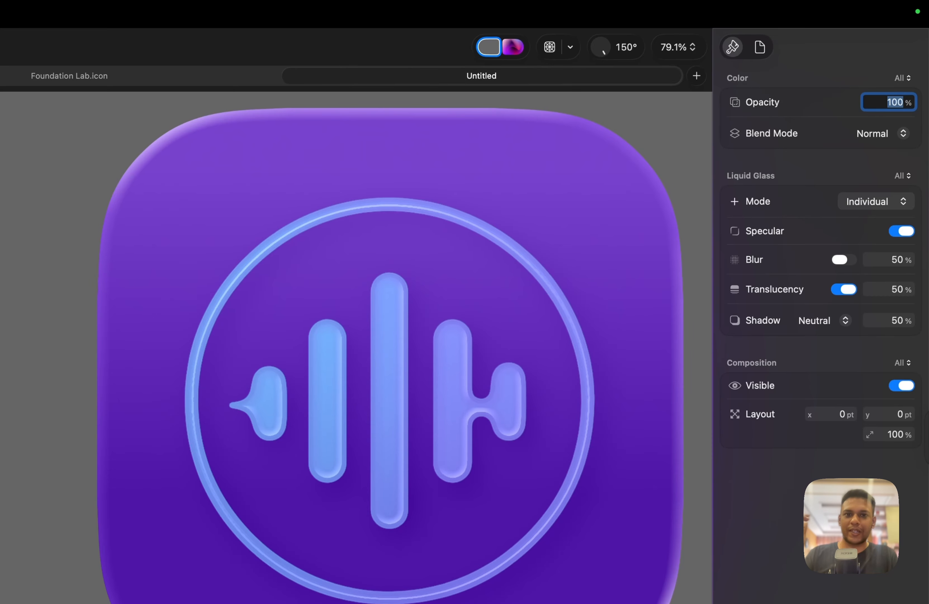
Set the group's Liquid Glass mode to Combined.
click(876, 202)
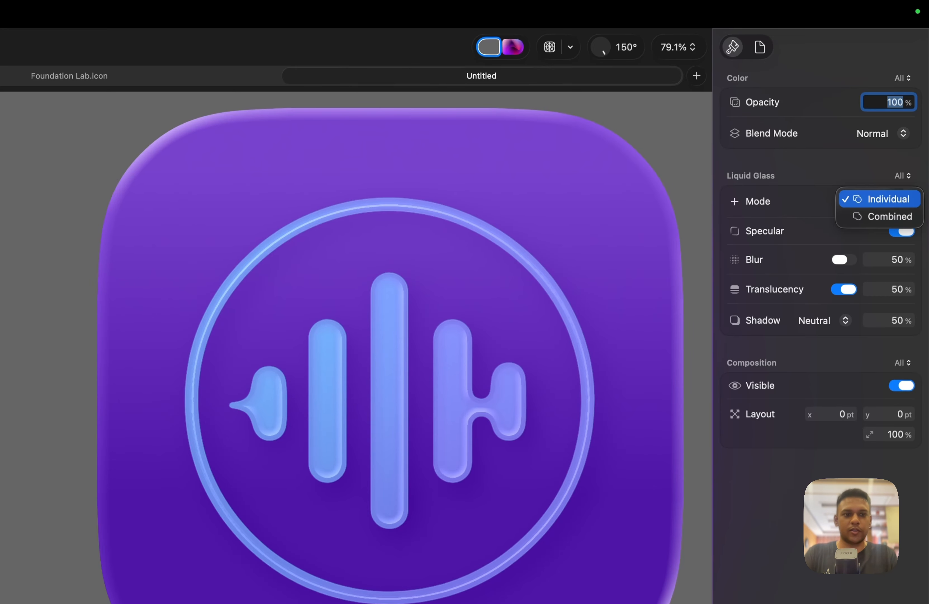
click(840, 183)
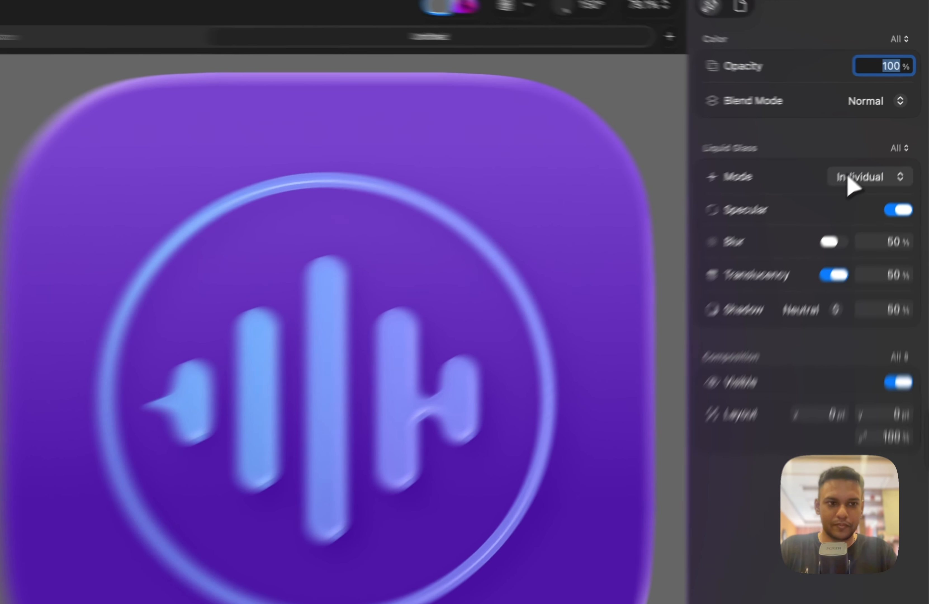
click(878, 145)
click(895, 155)
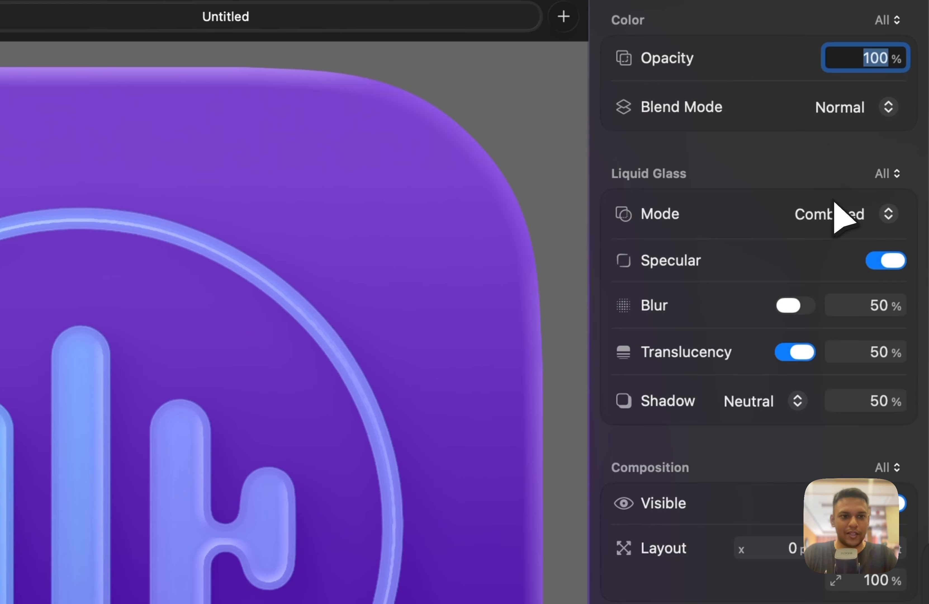
Compare the waveform's edges with Specular off and on, leaving Specular enabled for the group.
click(896, 261)
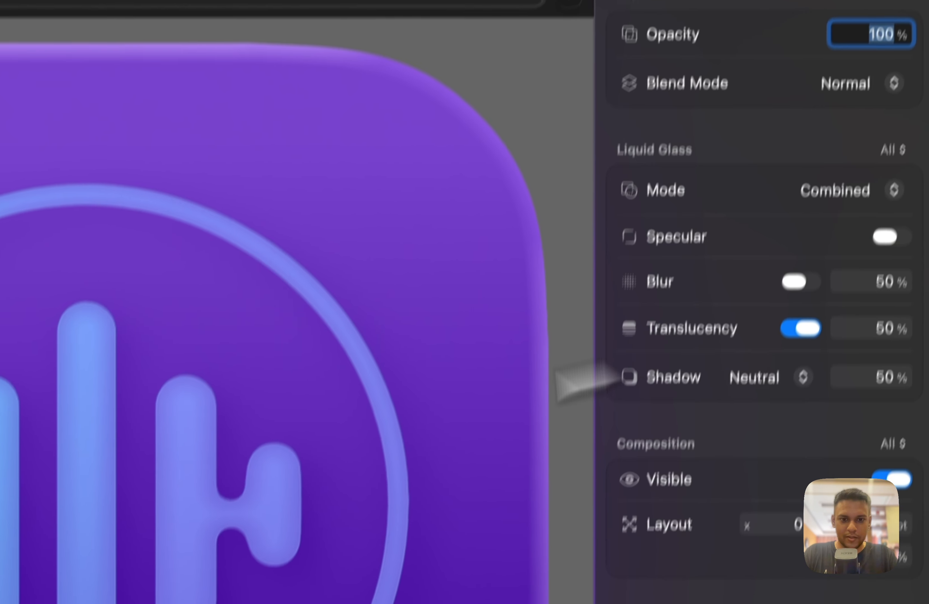
scroll(184, 474, up, 3)
scroll(184, 475, left, 2)
scroll(184, 475, up, 3)
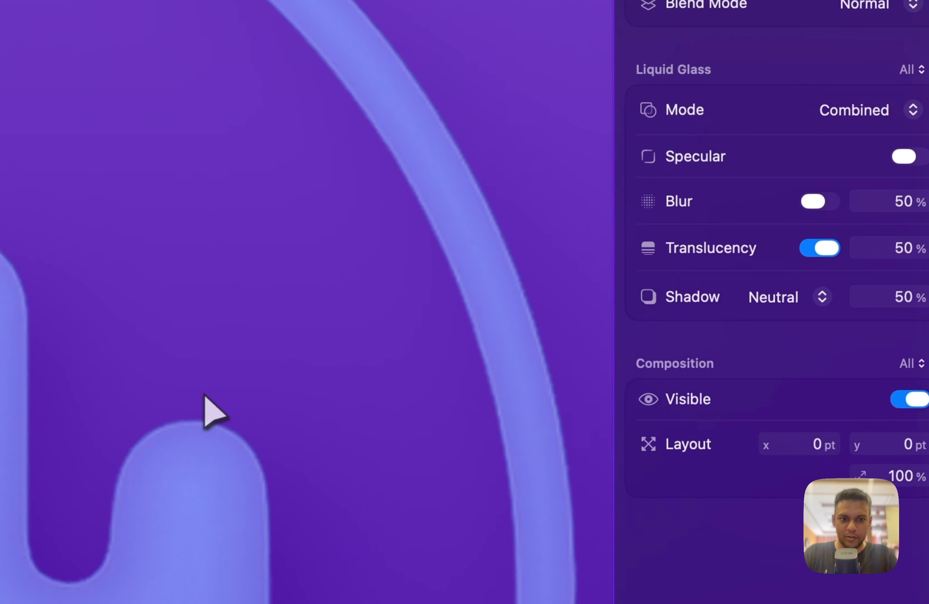
click(923, 158)
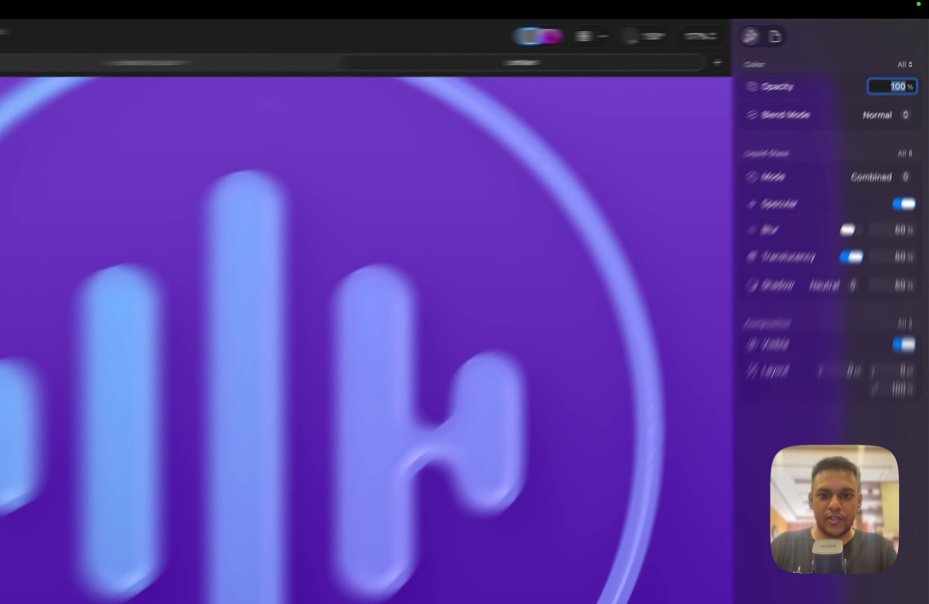
click(909, 165)
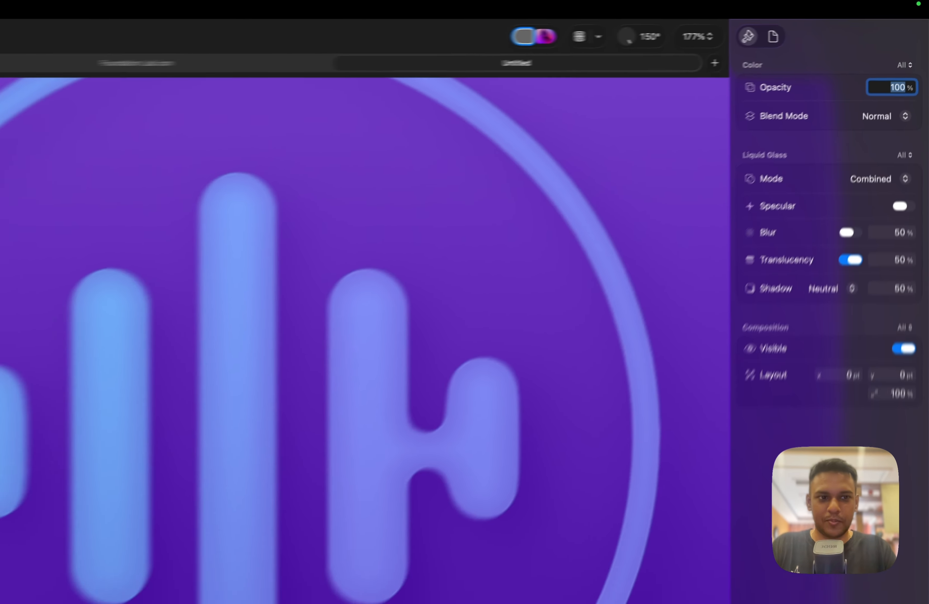
click(886, 334)
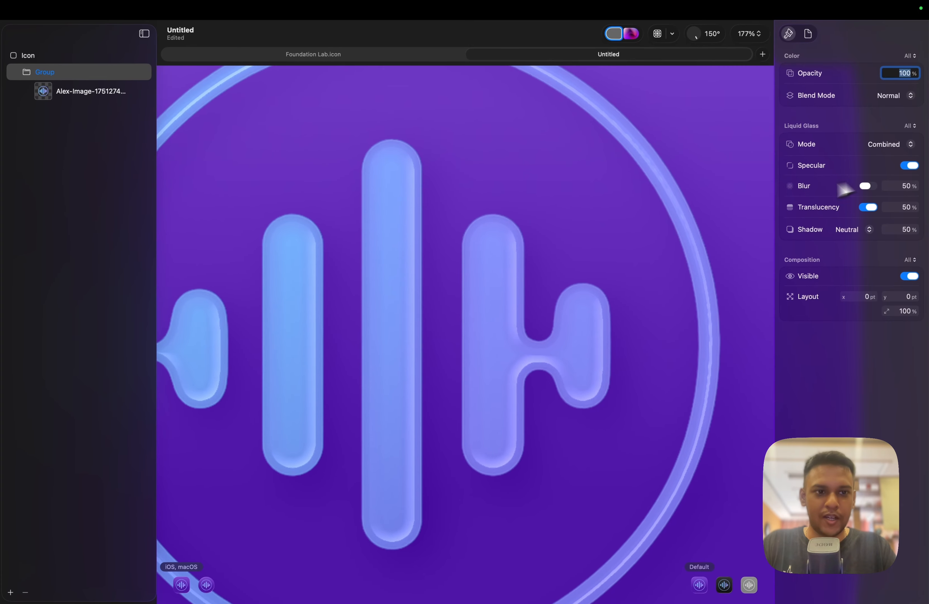
Enable Blur for the group and set it to 100%, comparing the waveform with the effect off and on.
scroll(598, 318, down, 3)
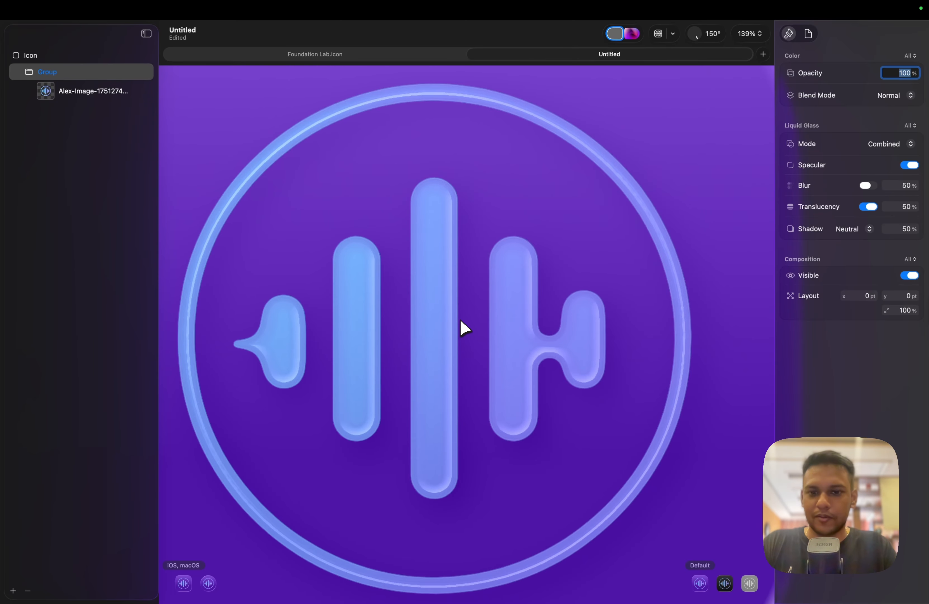
scroll(460, 320, down, 3)
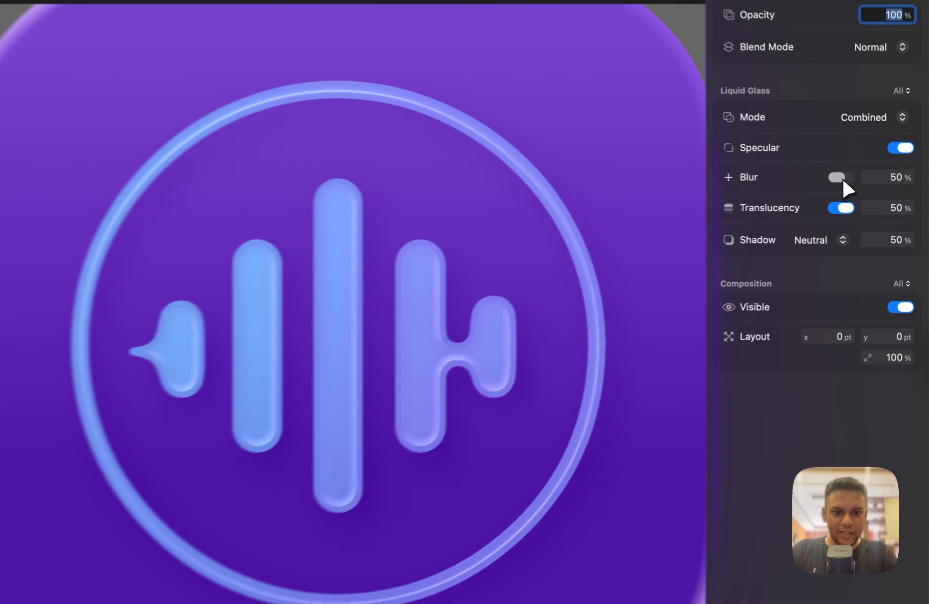
click(865, 185)
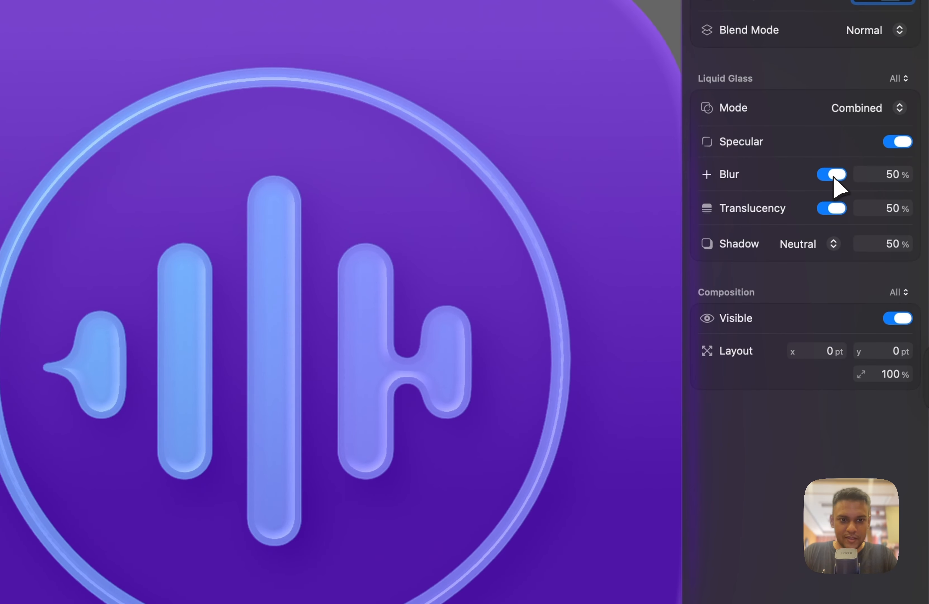
click(835, 180)
scroll(479, 220, up, 2)
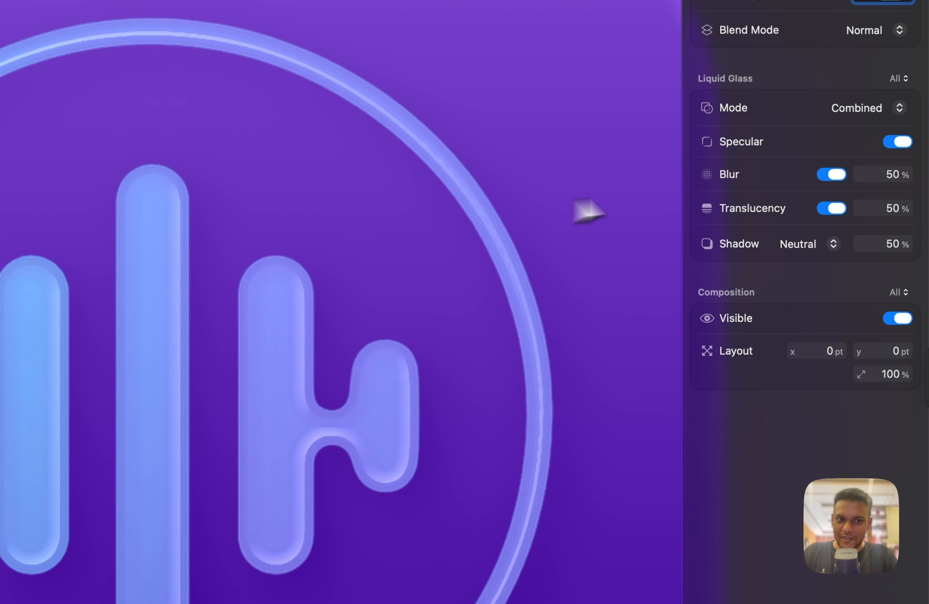
click(897, 181)
text(100)
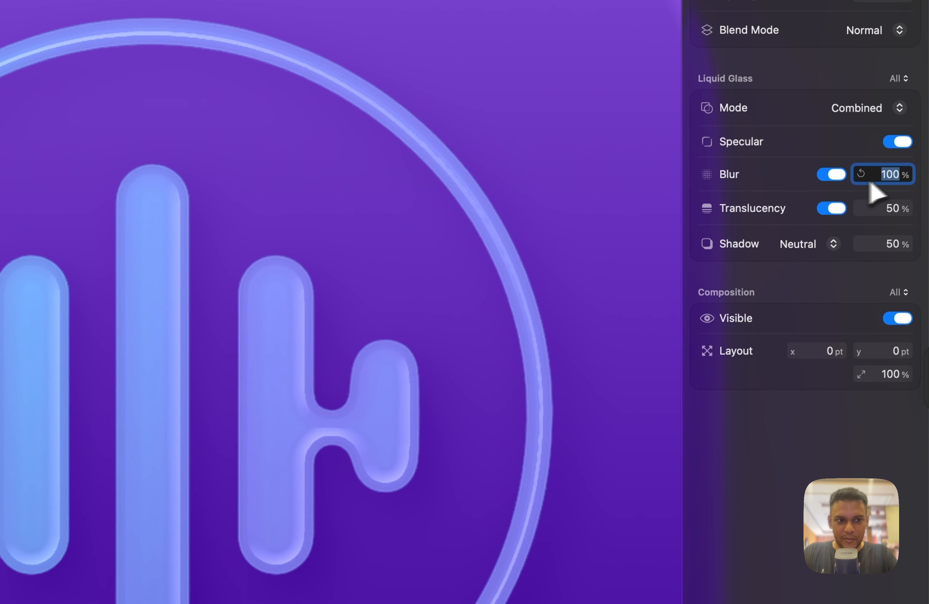
click(833, 180)
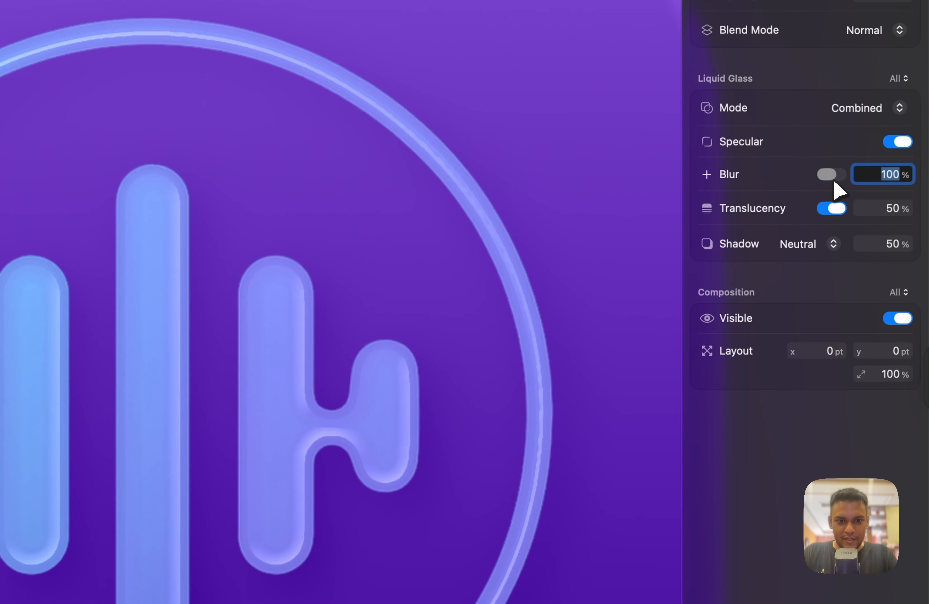
Try the group with Translucency off, at 100% and at 0%, and restore it to 50%.
click(837, 208)
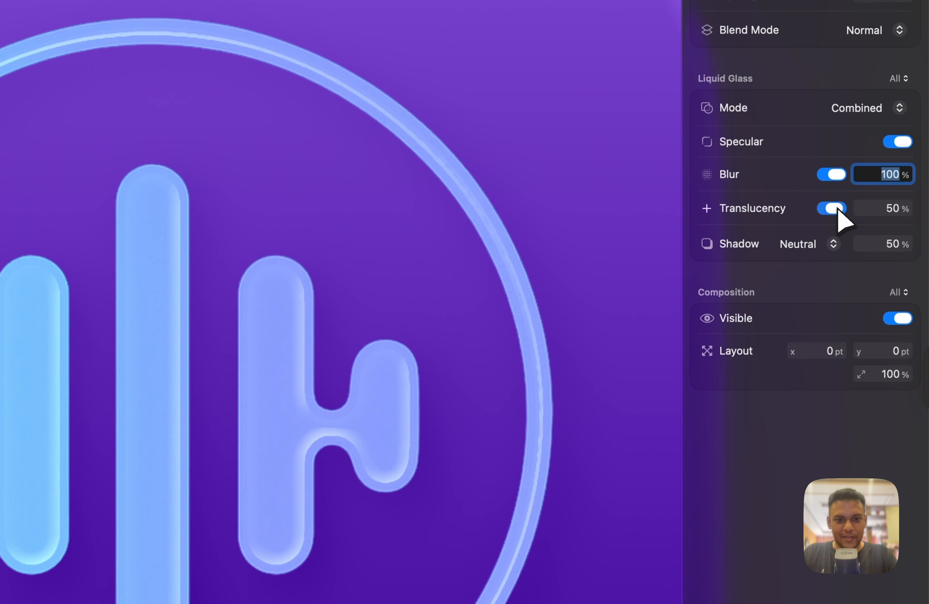
click(838, 209)
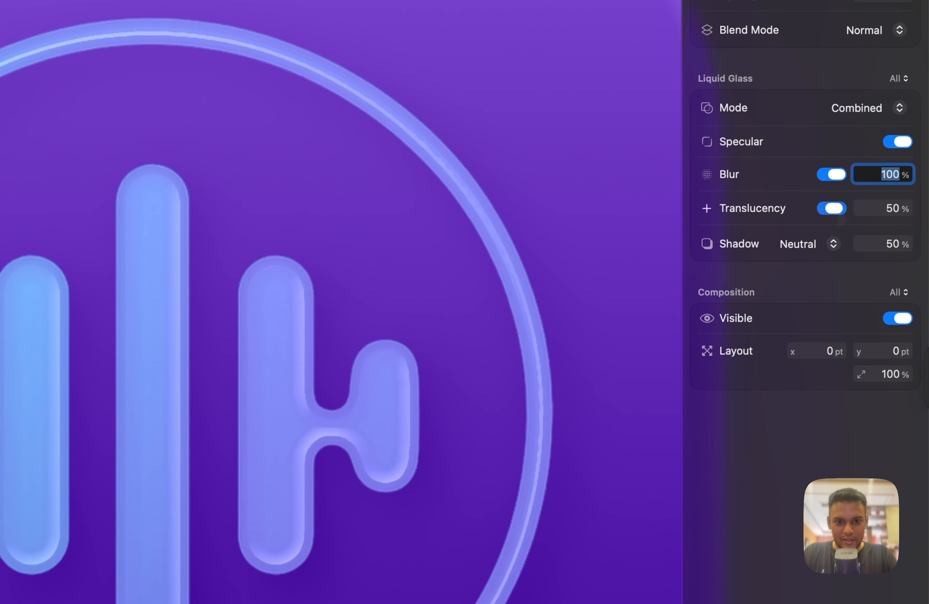
click(894, 213)
key(Return)
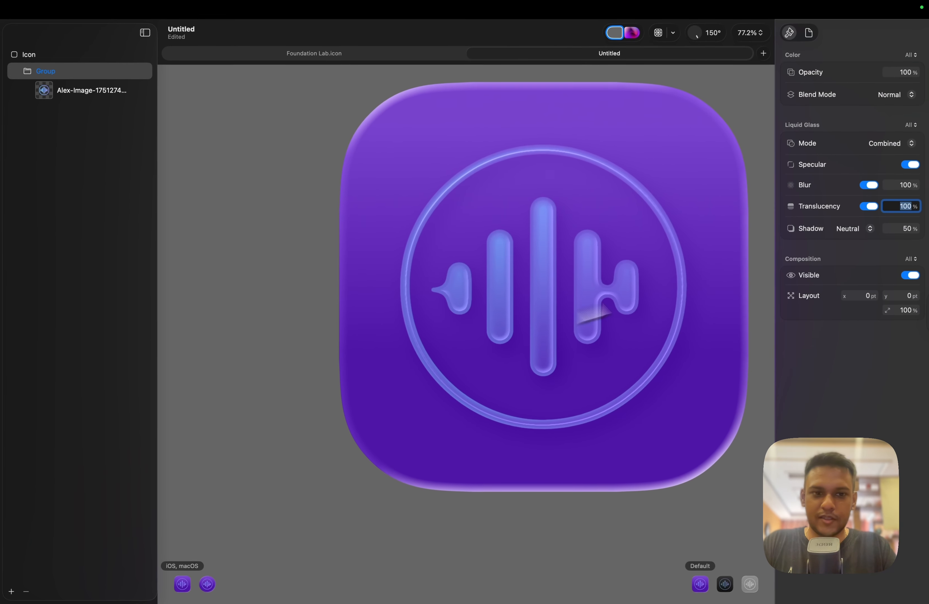
scroll(694, 287, up, 3)
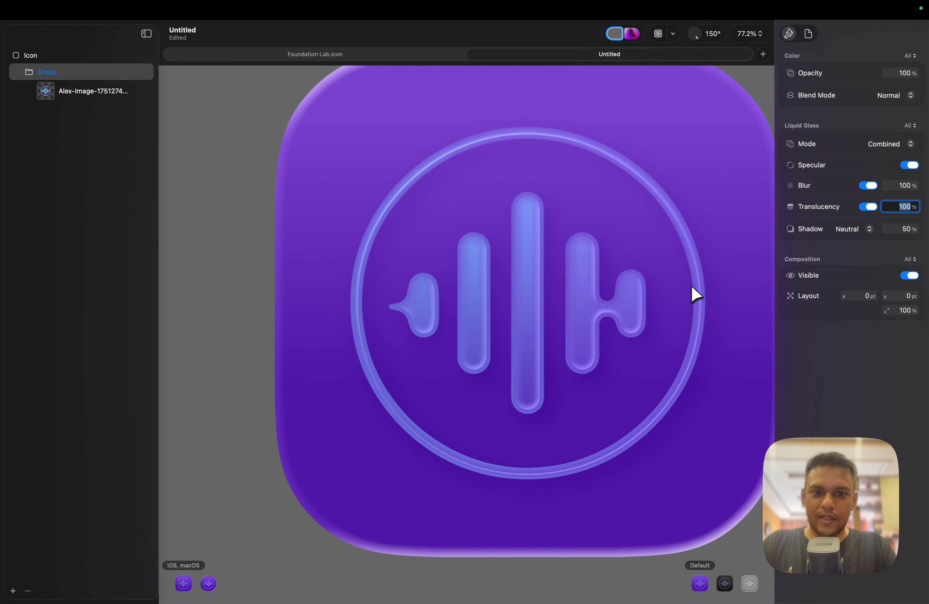
scroll(694, 287, down, 4)
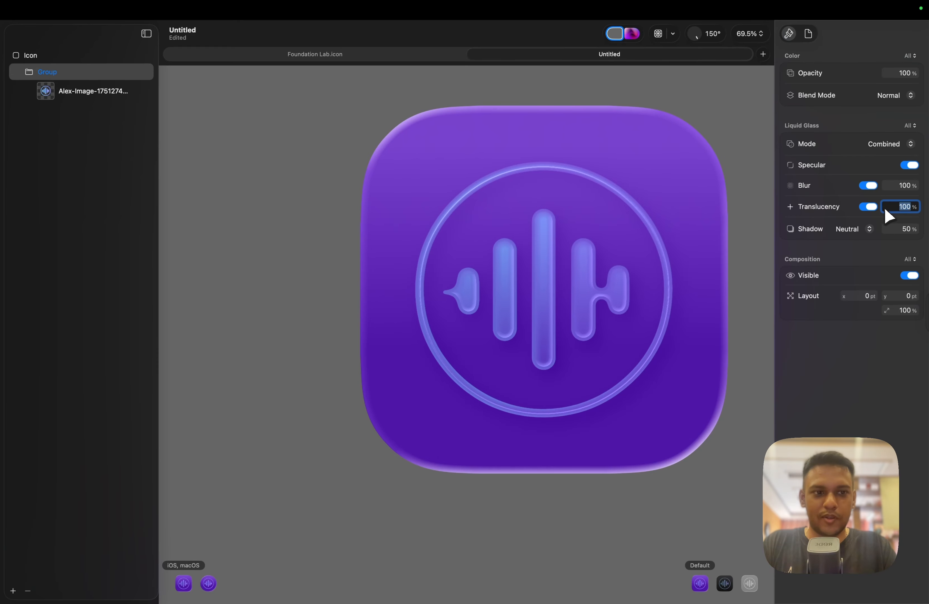
text(0)
key(Return)
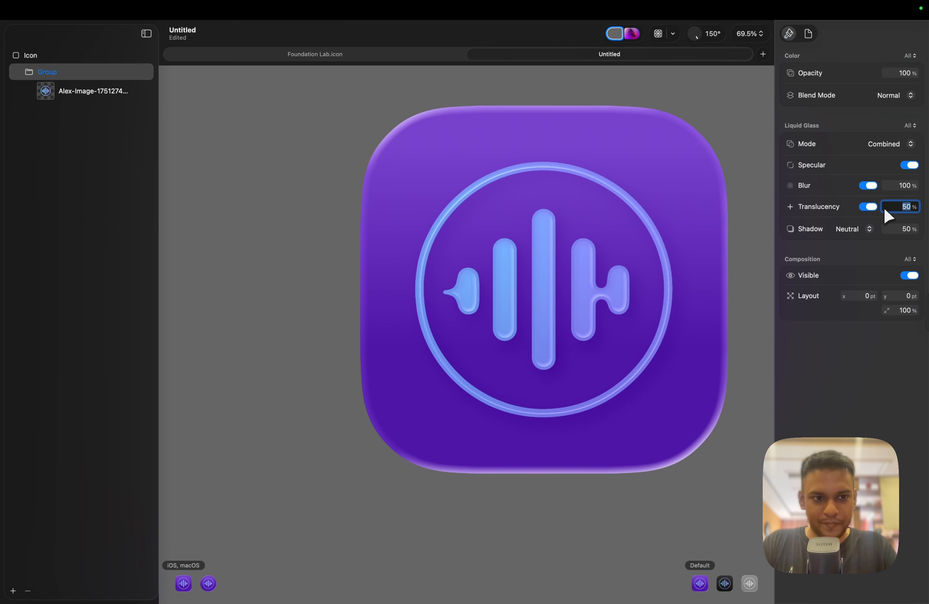
Try the group's Neutral shadow at 0% and 100% and restore it to 50%.
click(862, 232)
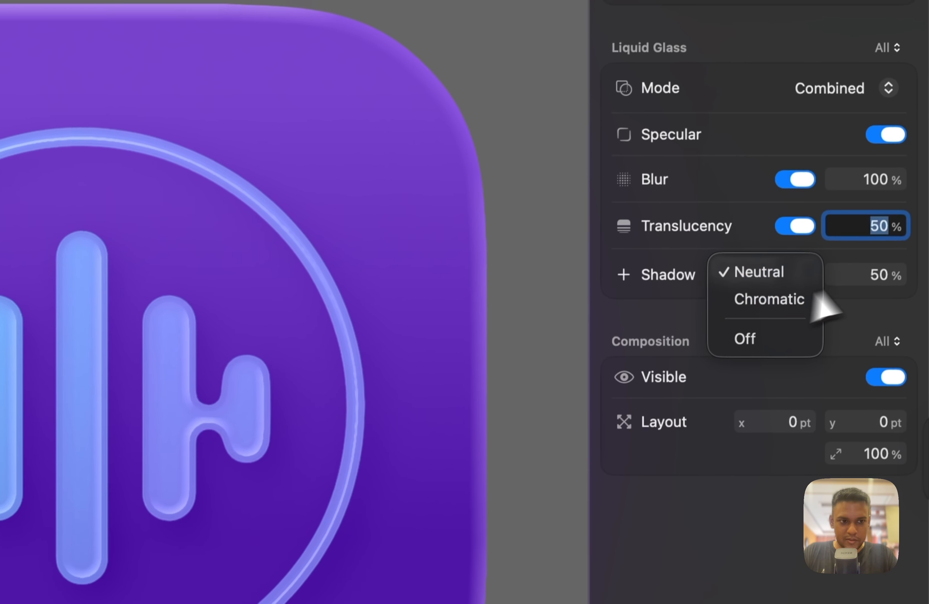
click(907, 226)
click(883, 283)
text(0)
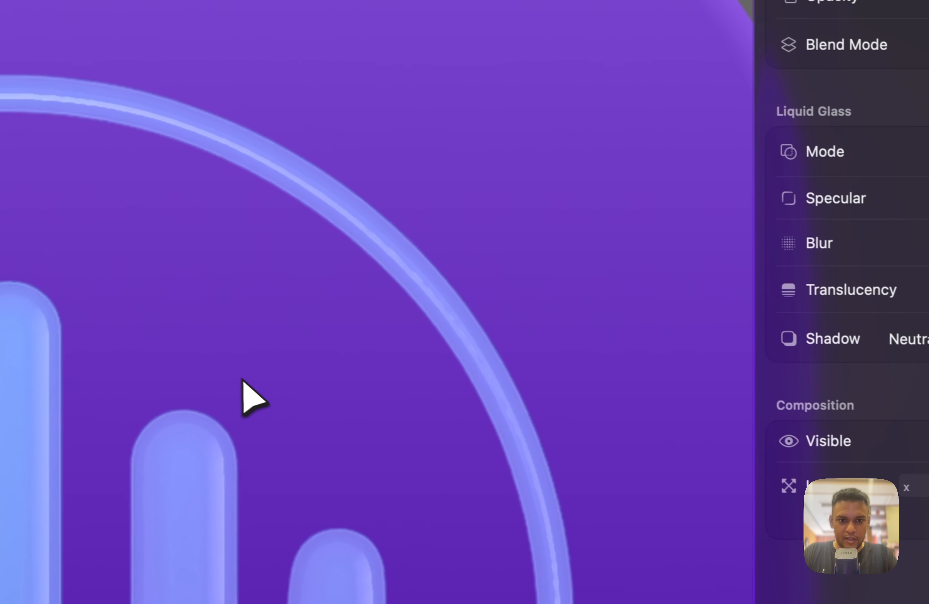
text(100)
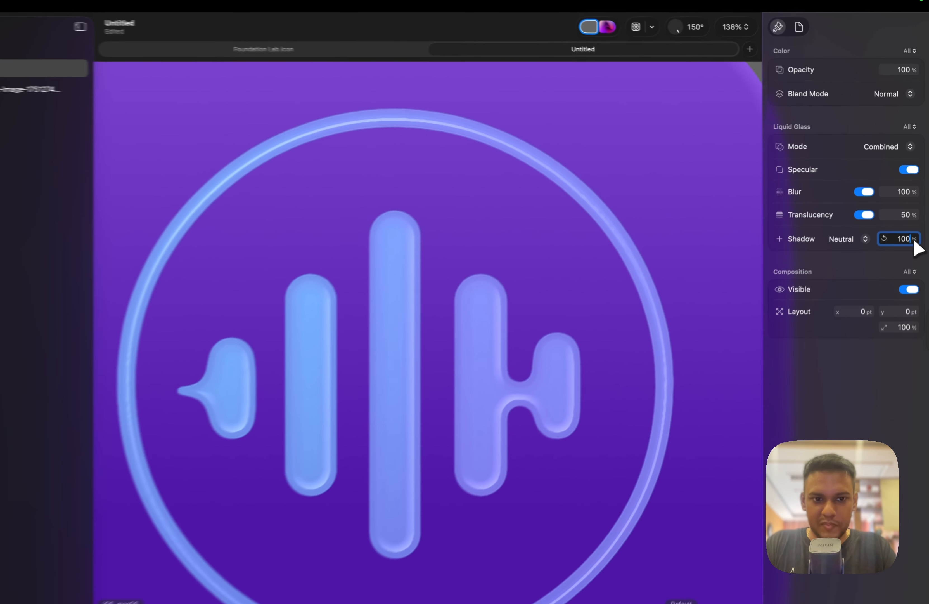
key(Return)
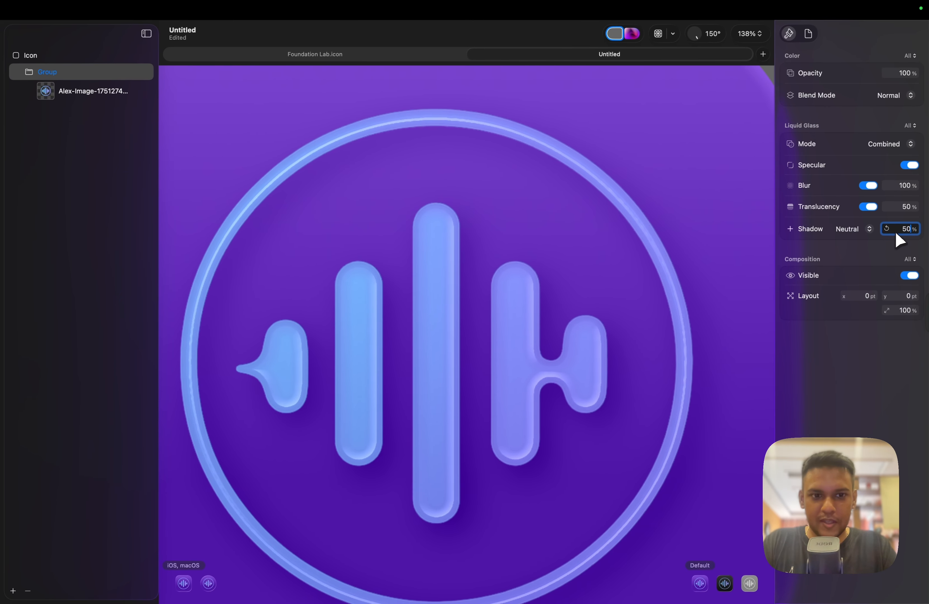
text(50)
key(Return)
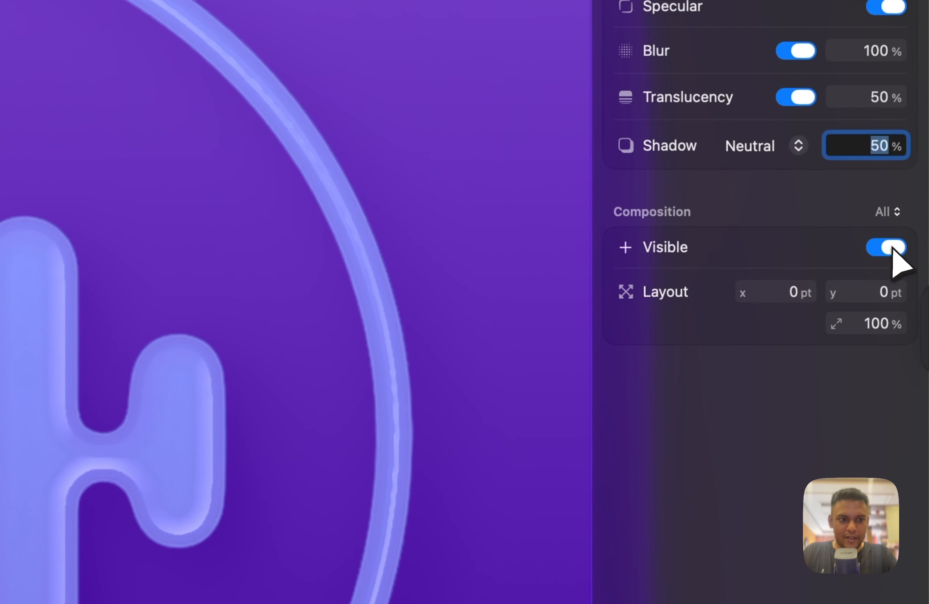
Hide the waveform group and make it visible again.
click(894, 248)
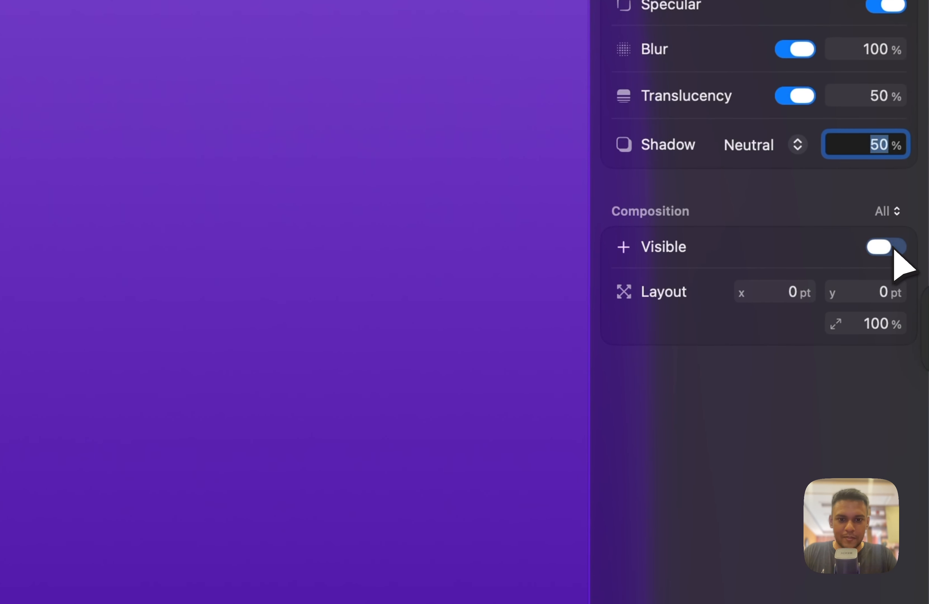
click(894, 247)
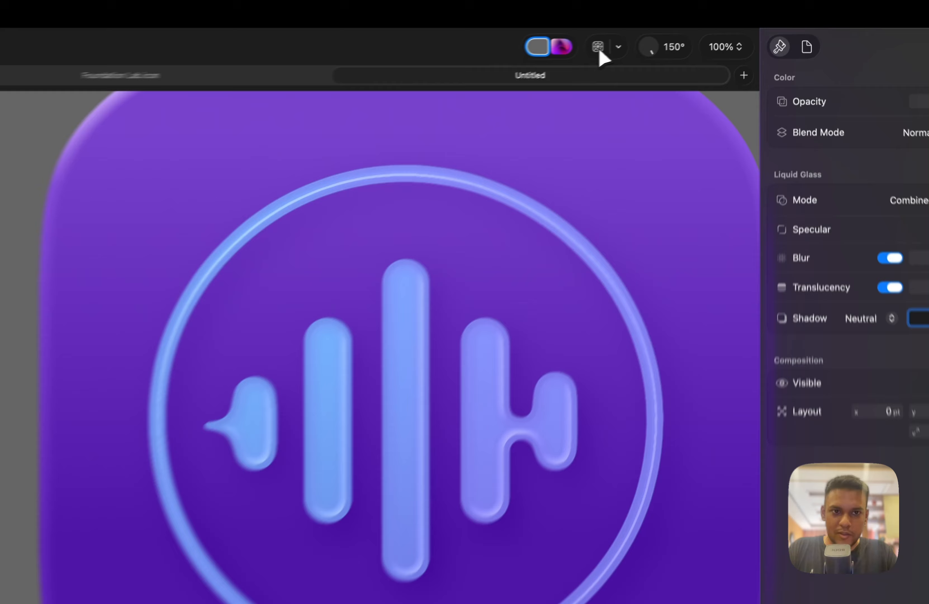
Show the icon design grid over the canvas to check the waveform's alignment across the whole icon.
click(659, 34)
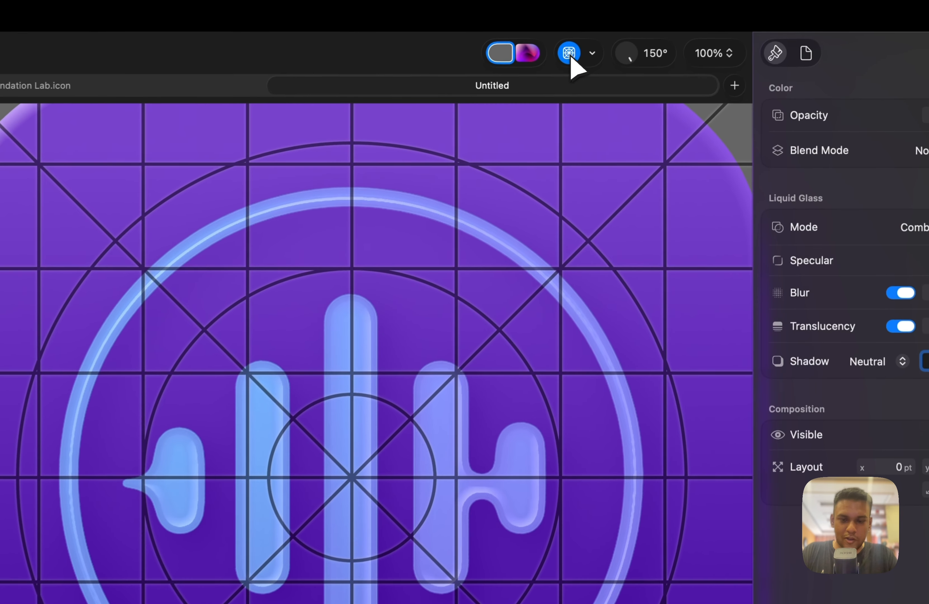
scroll(506, 433, down, 2)
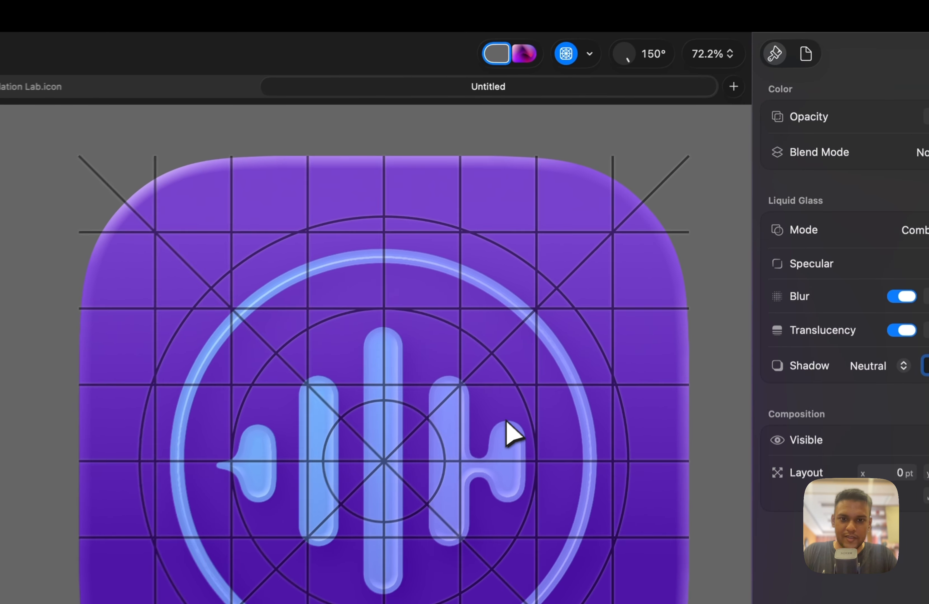
Scale the waveform group to 120% and then to 115% to fit its ring to the grid's large circle.
scroll(505, 433, up, 3)
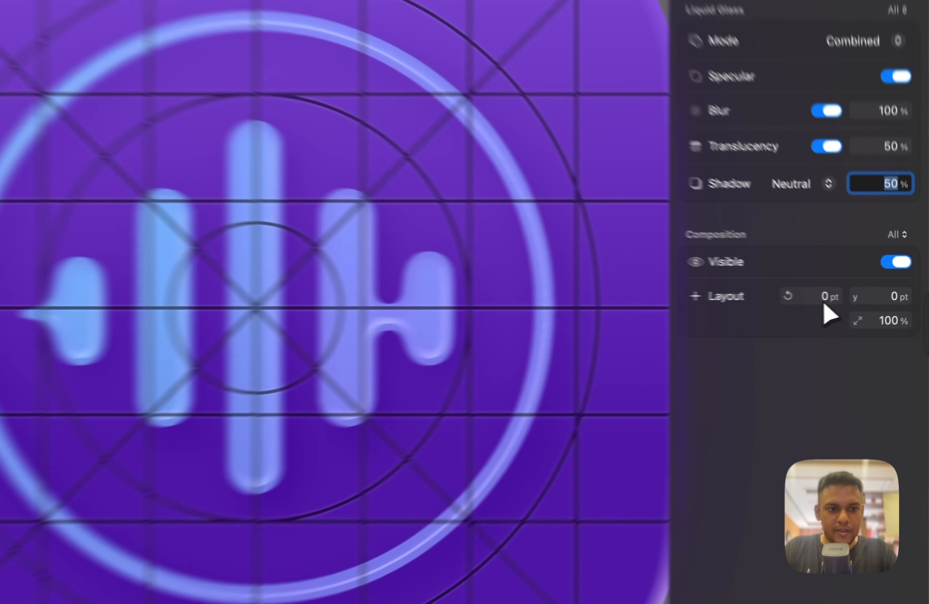
click(867, 297)
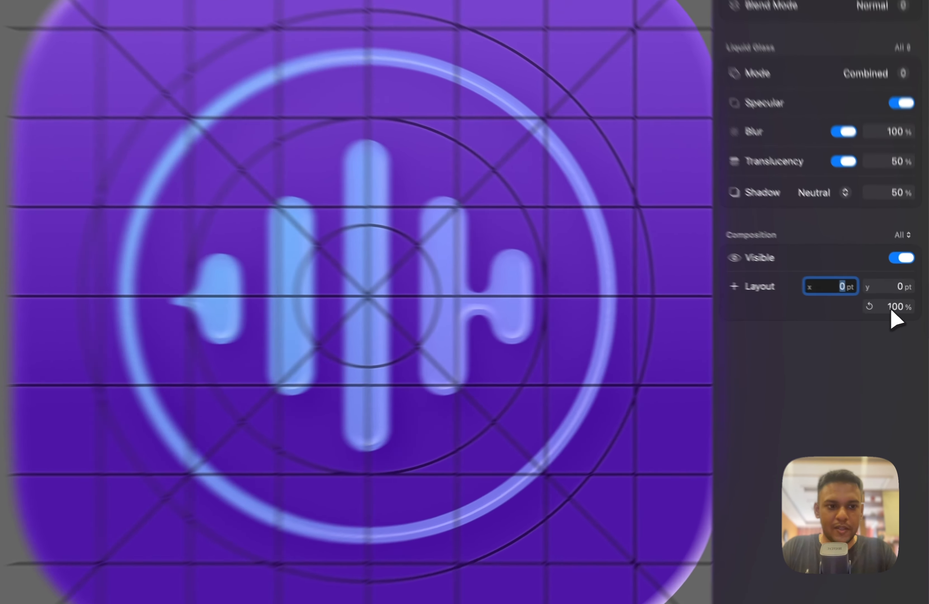
click(901, 311)
text(1)
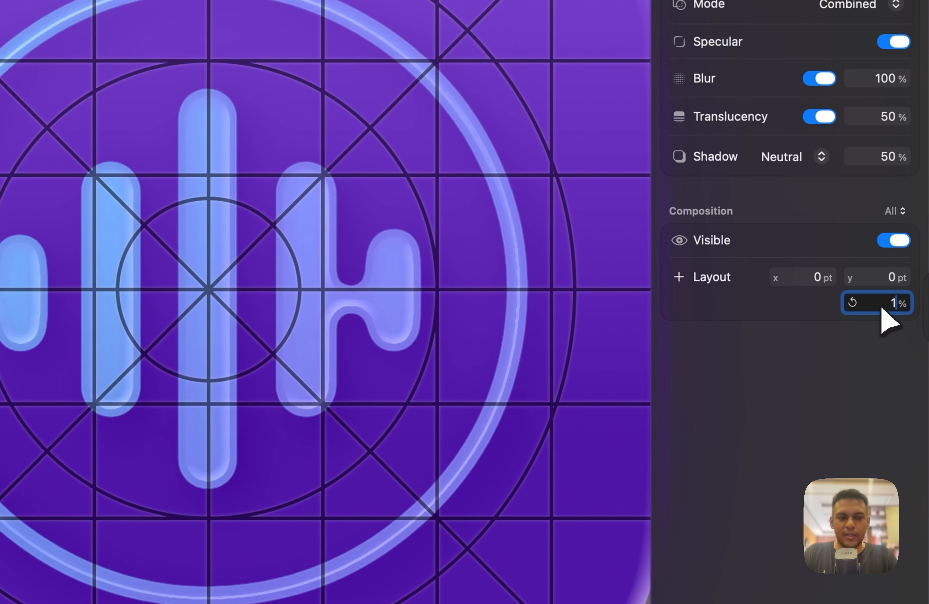
text(20)
key(Return)
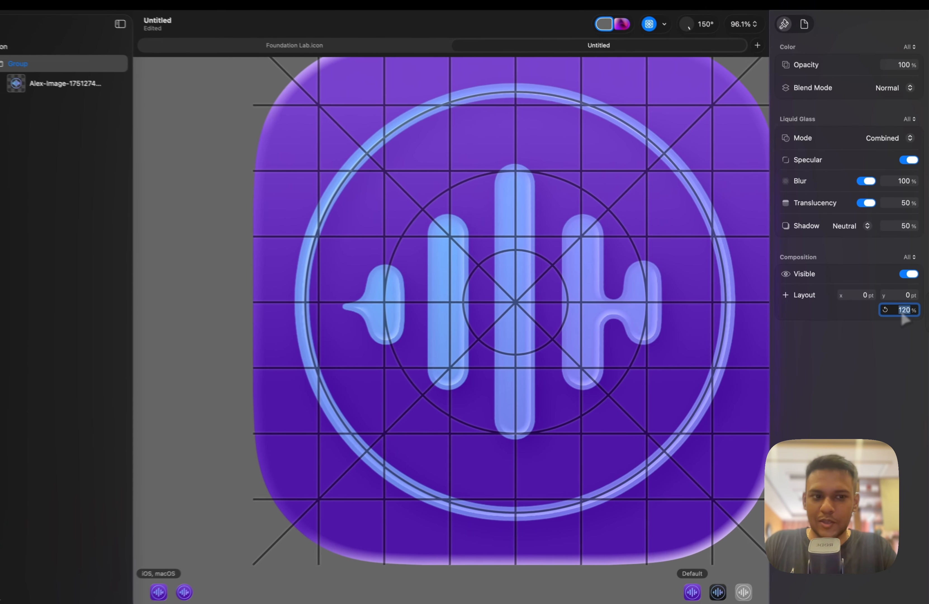
text(115)
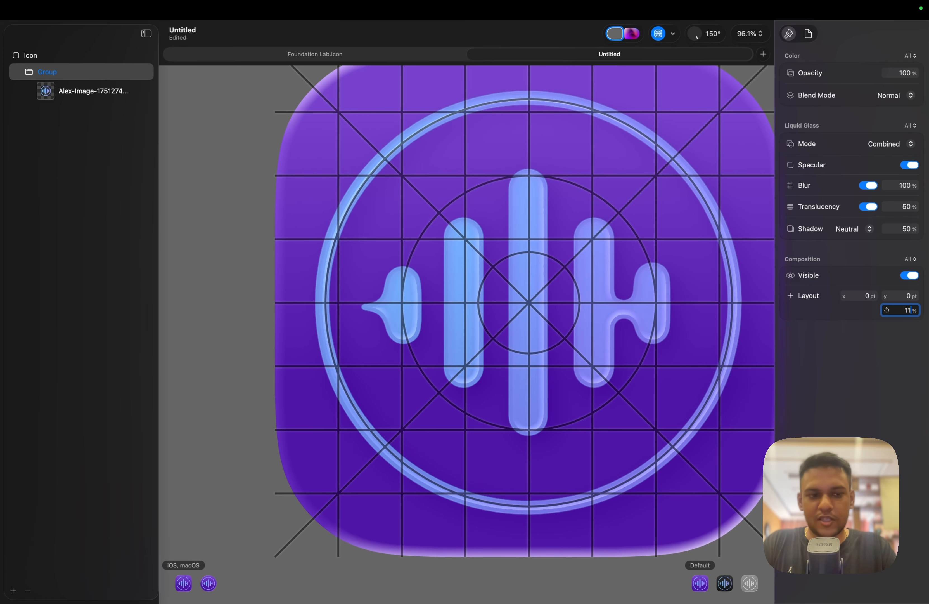
key(Return)
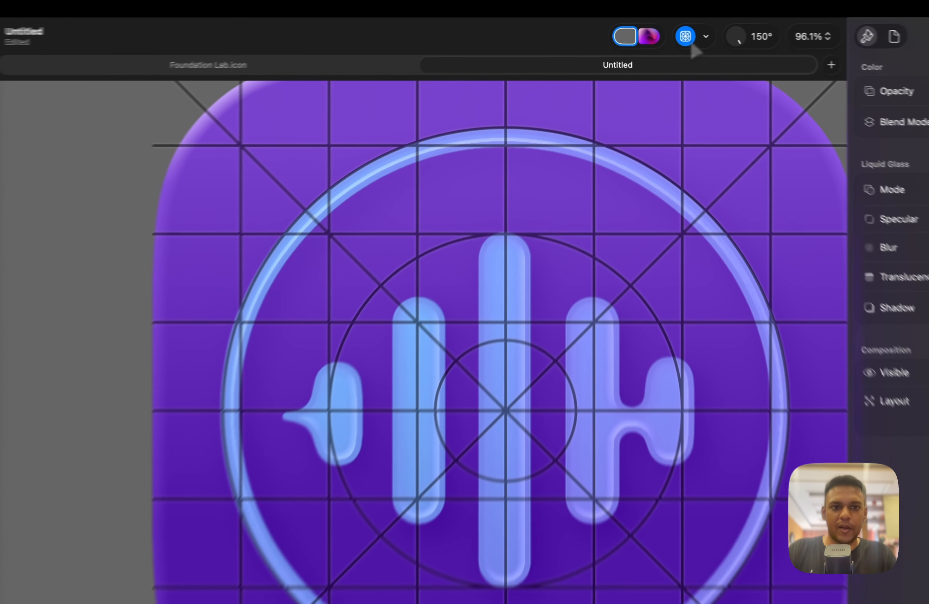
Hide the icon design grid and view the enlarged waveform without guides.
click(660, 35)
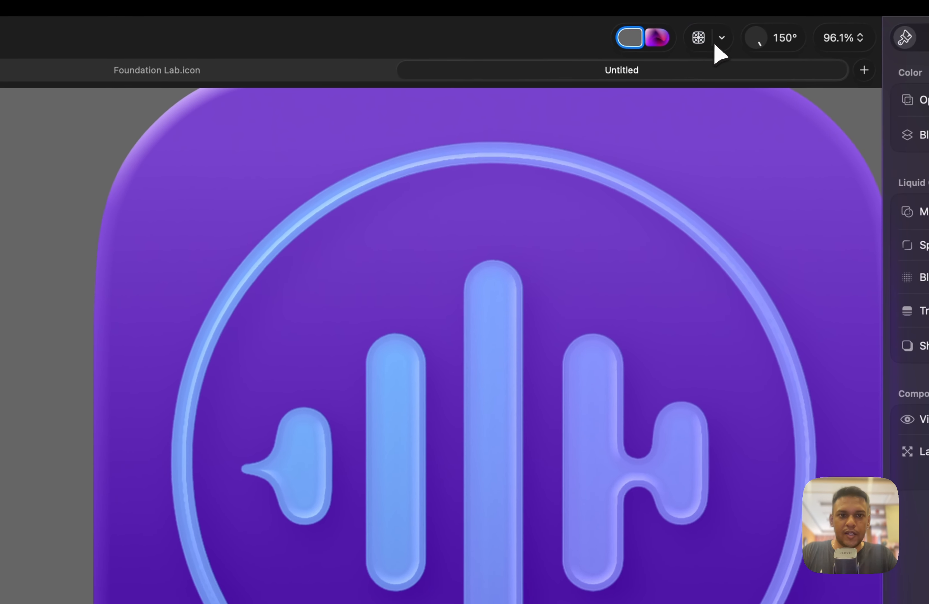
click(672, 35)
click(721, 45)
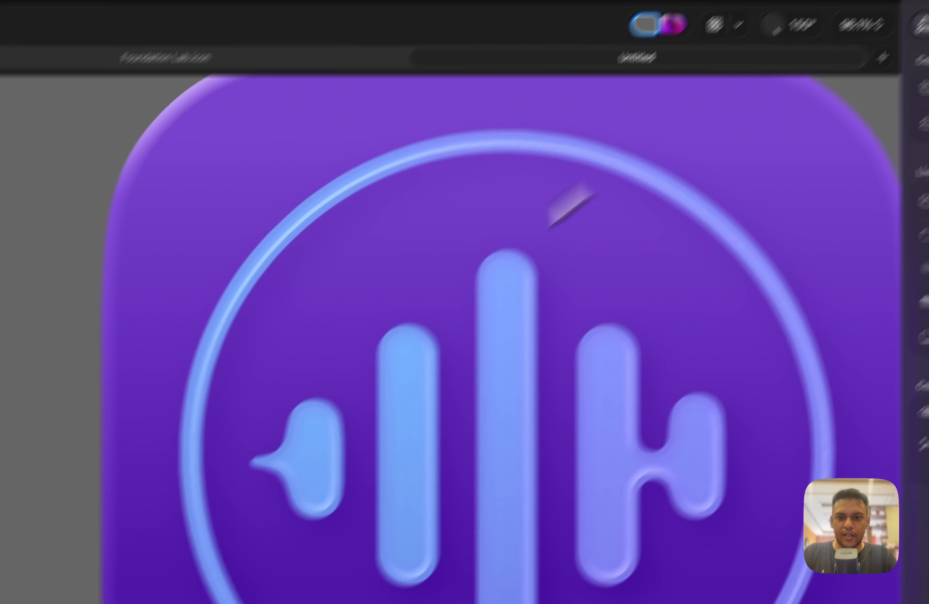
scroll(311, 356, down, 5)
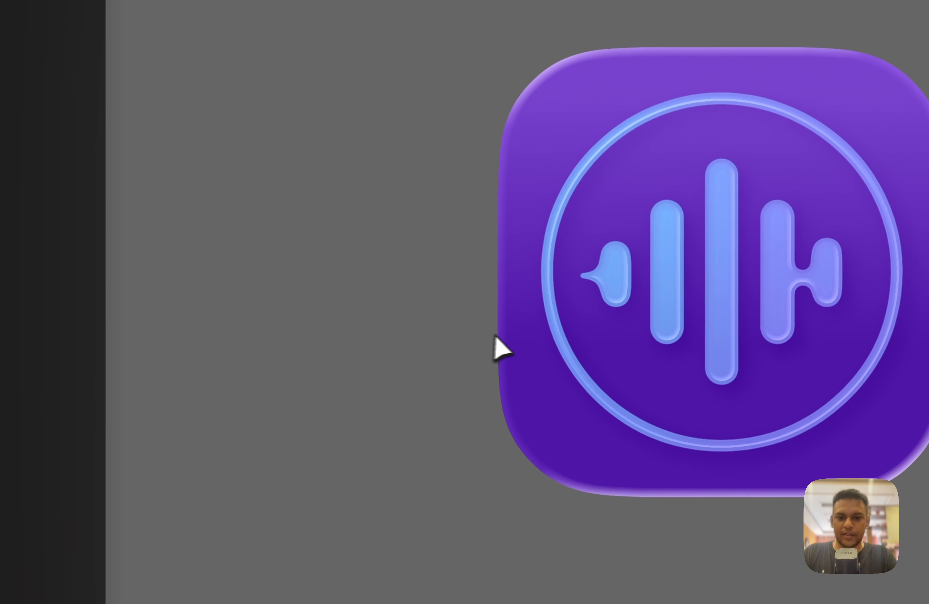
scroll(495, 336, up, 5)
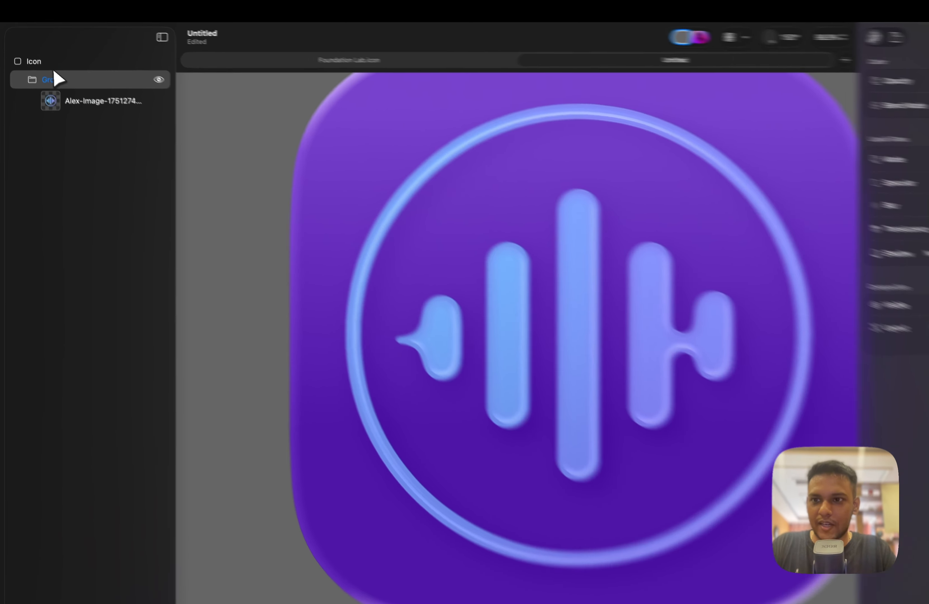
Try a Solid fill on the icon background and restore the Gradient fill.
click(46, 60)
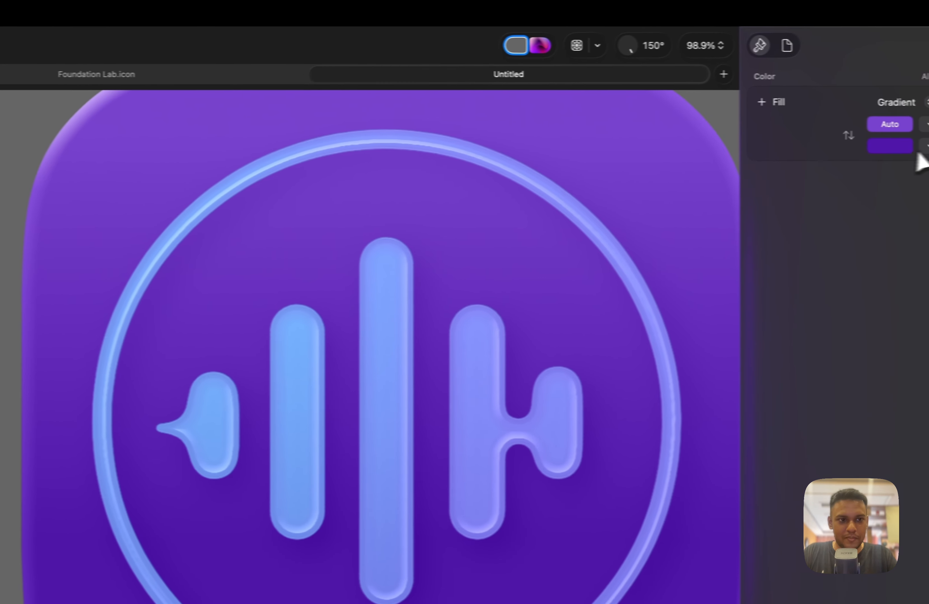
click(872, 150)
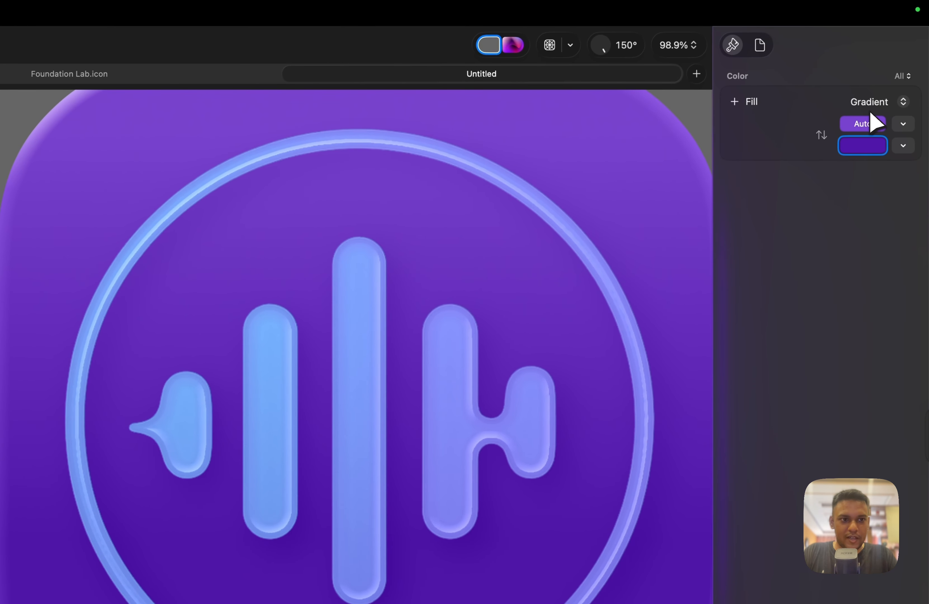
click(884, 104)
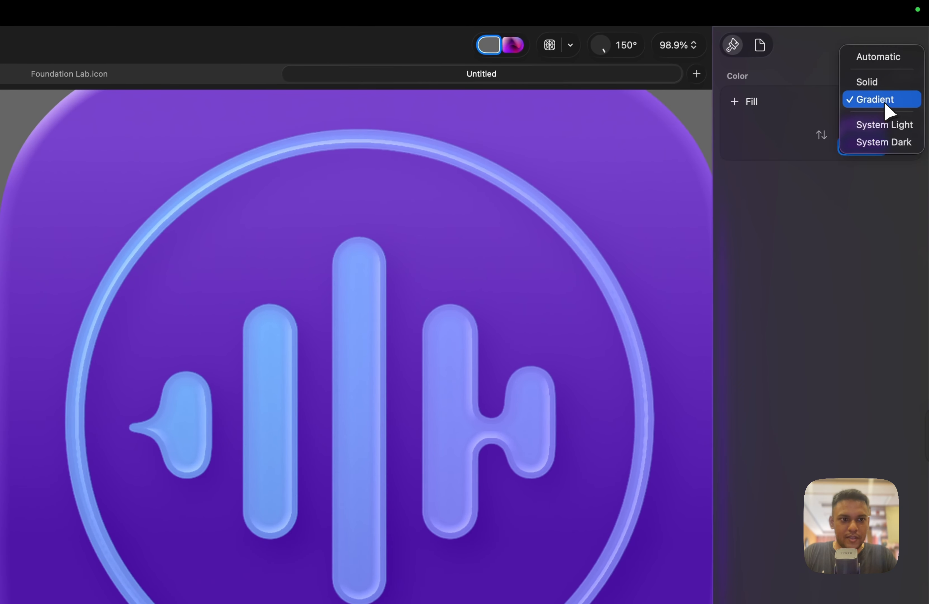
click(874, 83)
scroll(470, 333, down, 3)
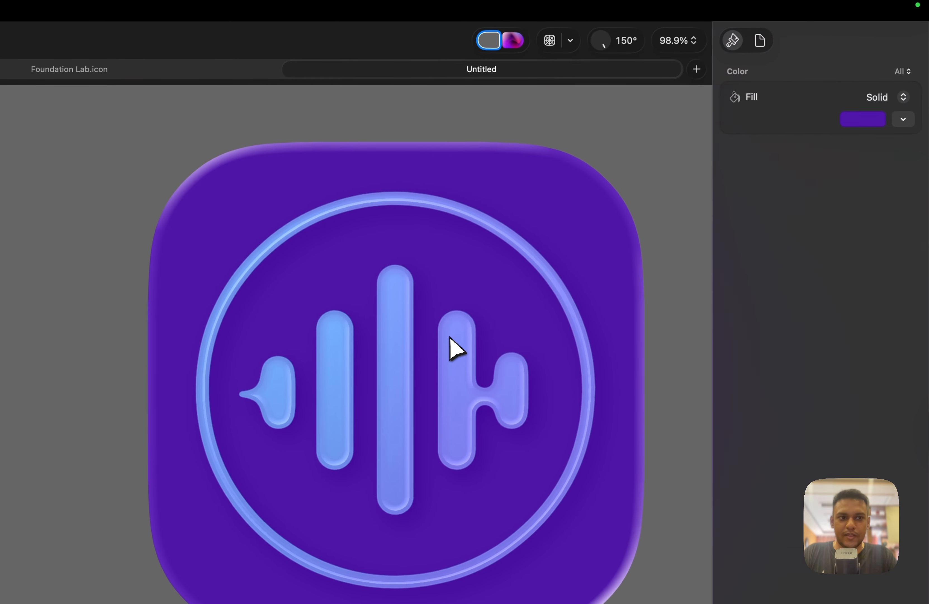
click(894, 97)
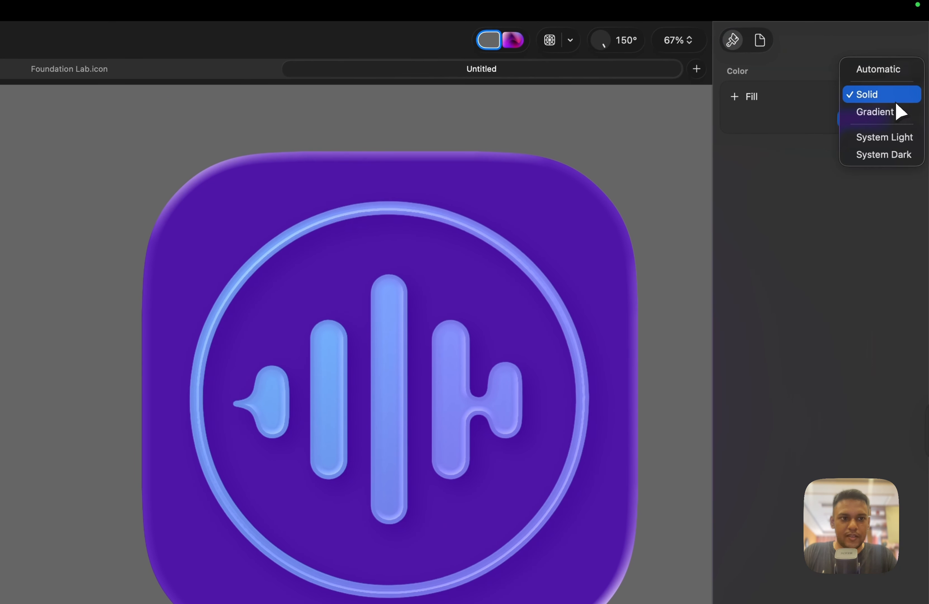
click(895, 112)
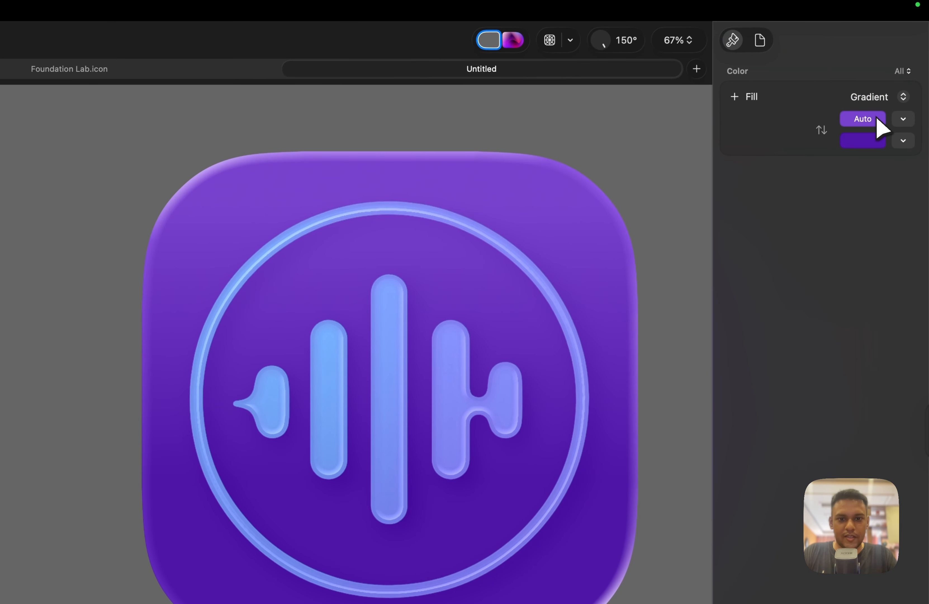
Set the background gradient's second color to standard blue and adjust it to RGB 0, 63, 255.
click(873, 141)
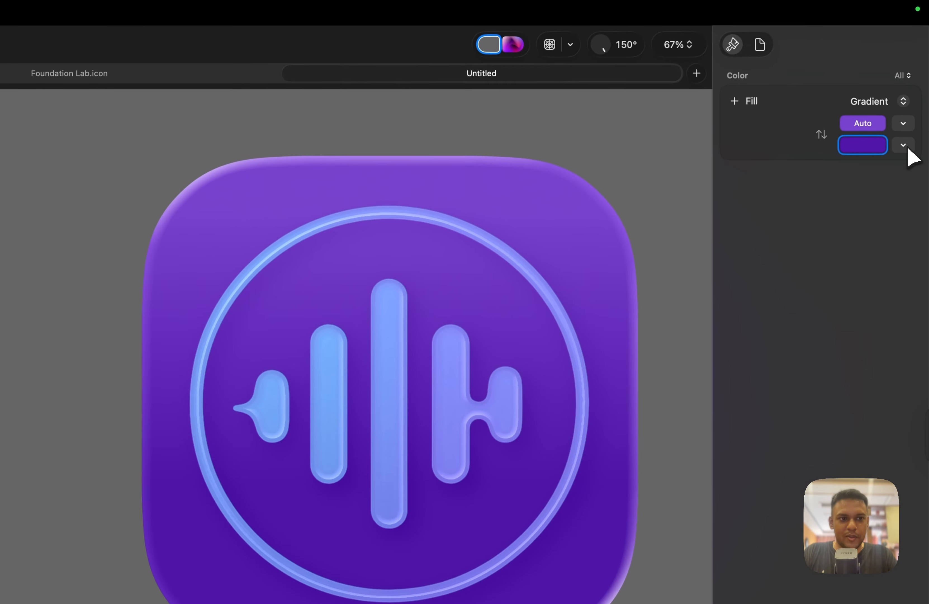
click(903, 141)
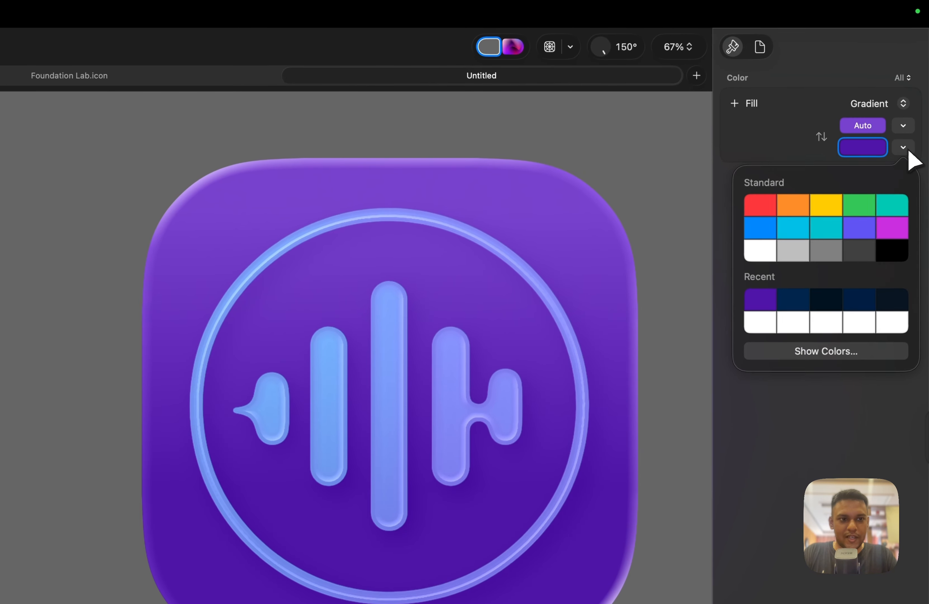
click(752, 233)
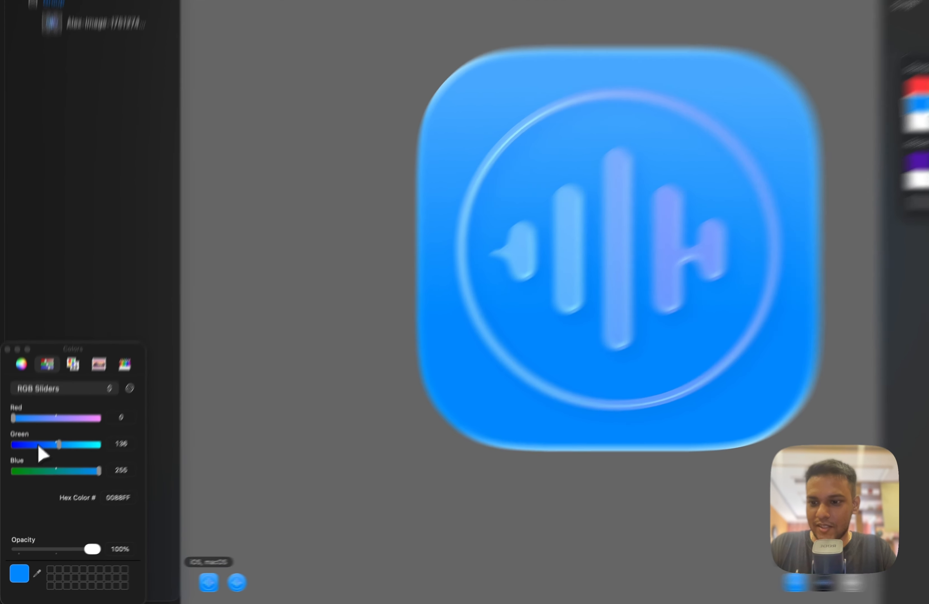
click(31, 462)
click(20, 439)
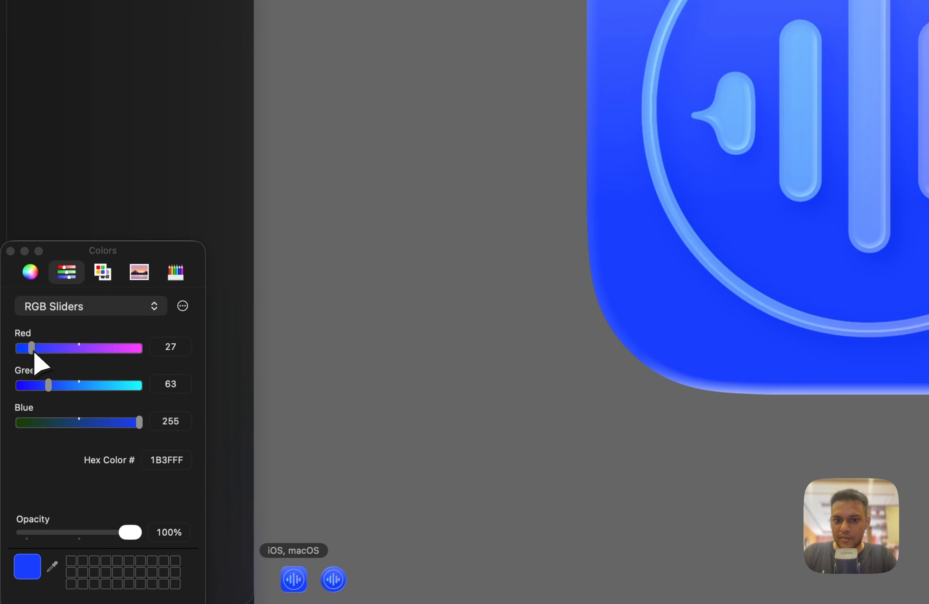
drag(33, 351, 12, 353)
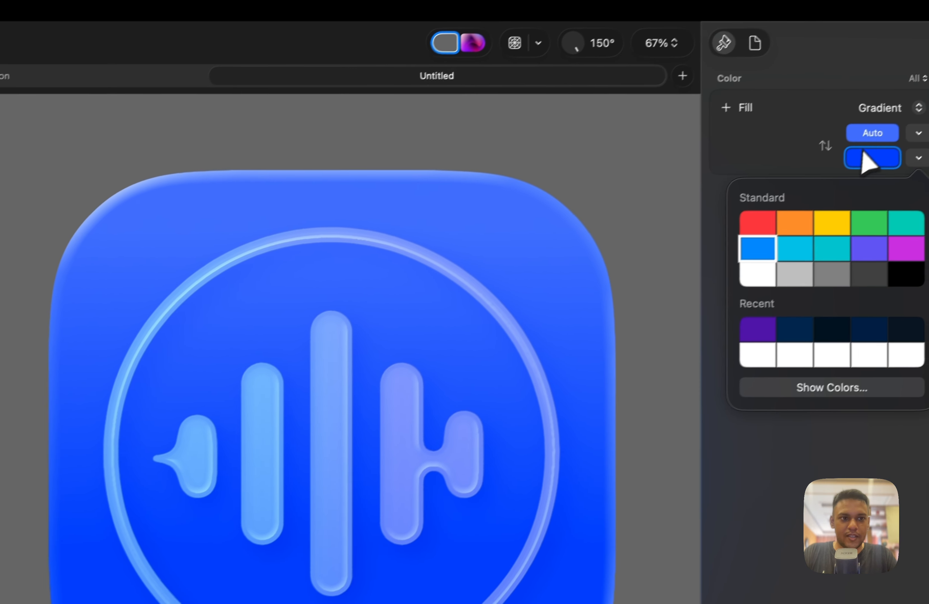
Replace the gradient's automatic first color, trying Green at 229 before darkening it to RGB 20, 29, 24.
click(862, 148)
click(861, 145)
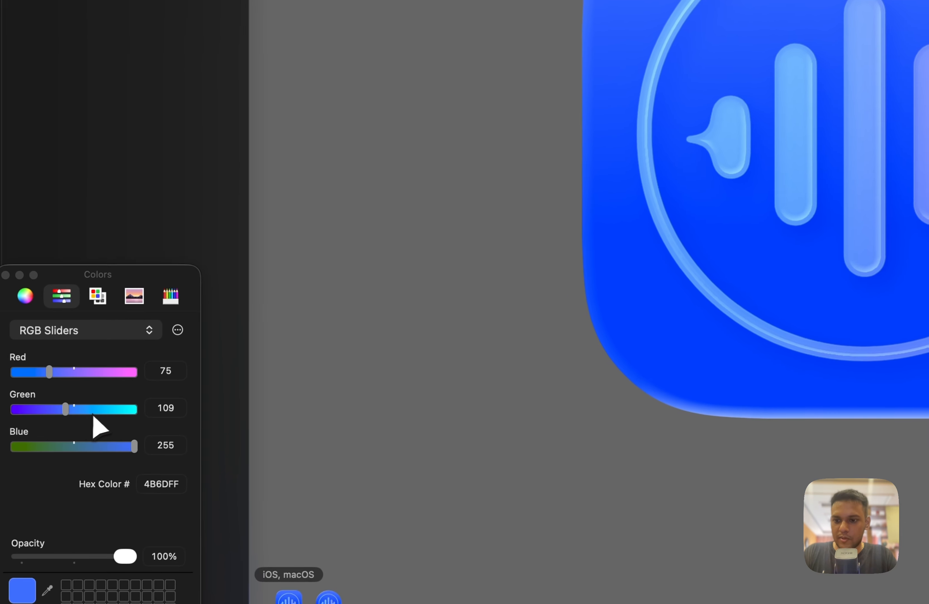
drag(94, 416, 125, 416)
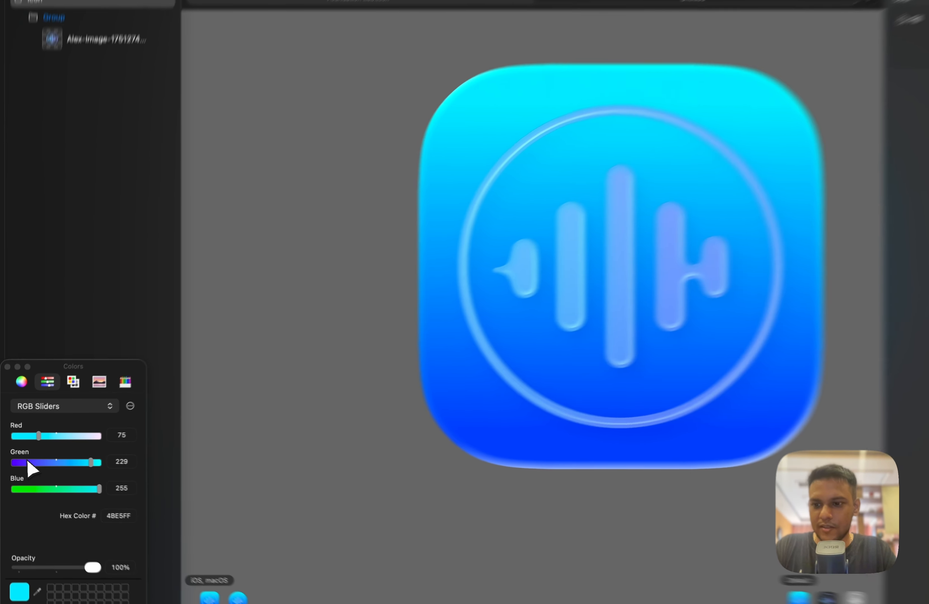
click(20, 461)
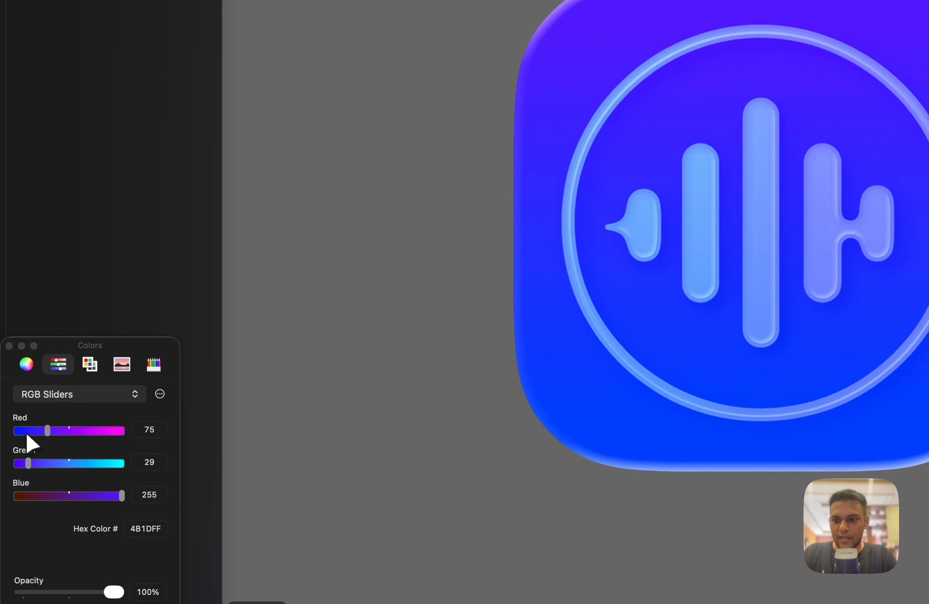
click(26, 431)
click(49, 496)
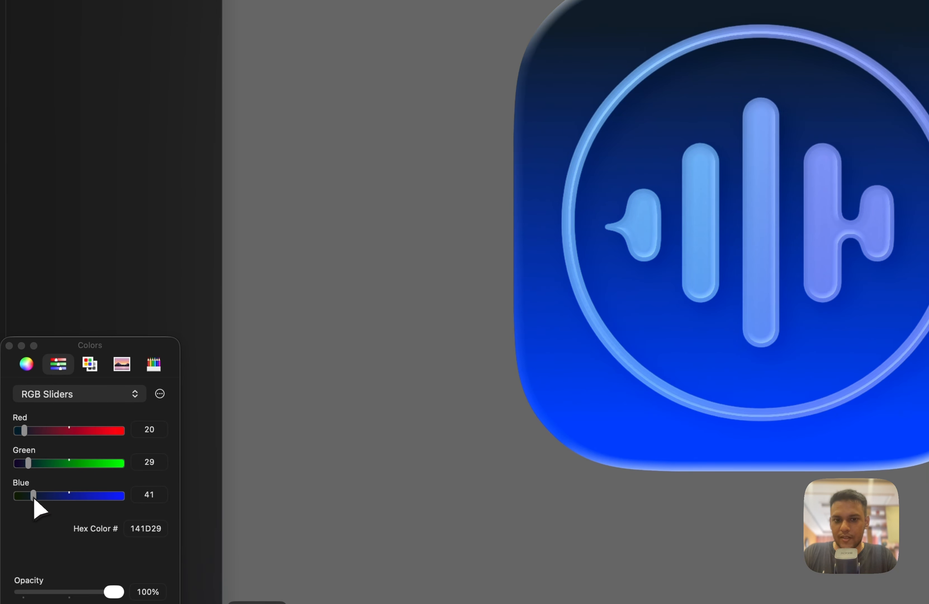
drag(30, 497, 23, 497)
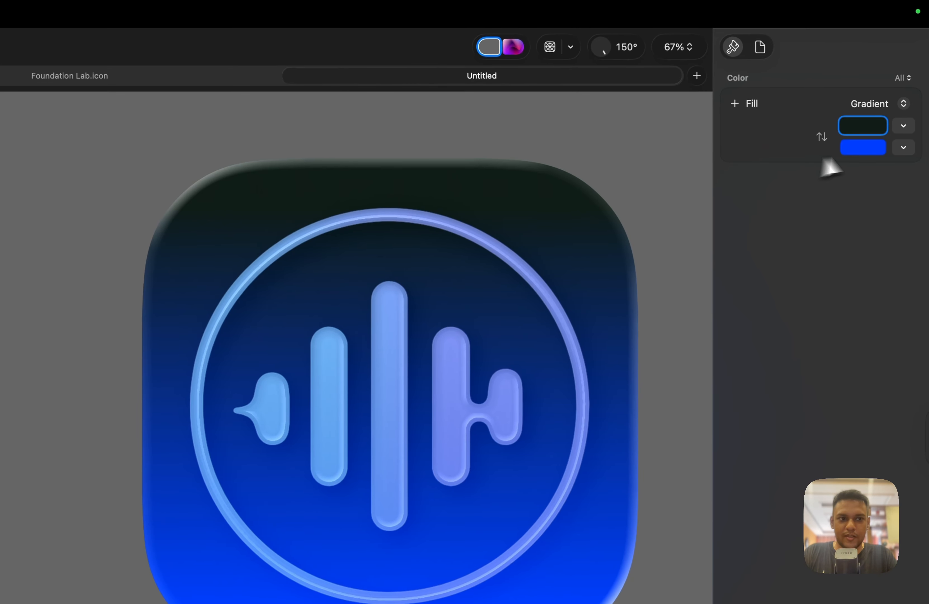
Darken the gradient's second color to navy with Red and Green at 0 and Blue at about half.
click(874, 149)
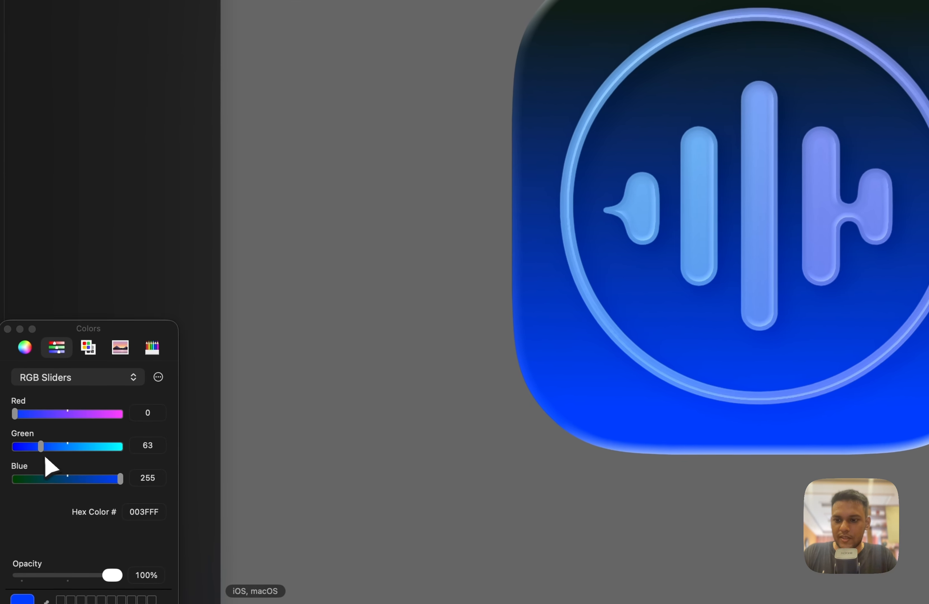
drag(41, 447, 22, 450)
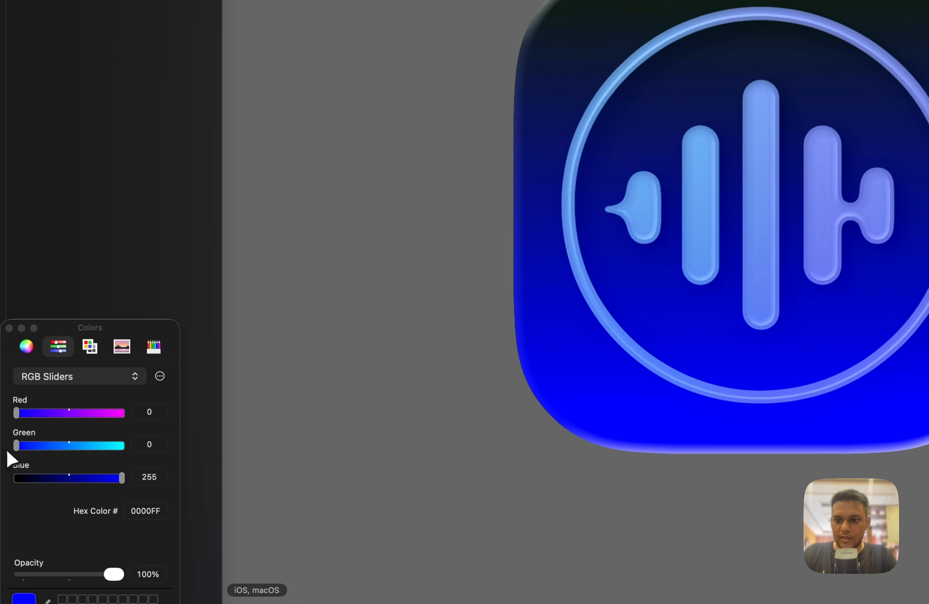
drag(51, 414, 3, 419)
click(72, 479)
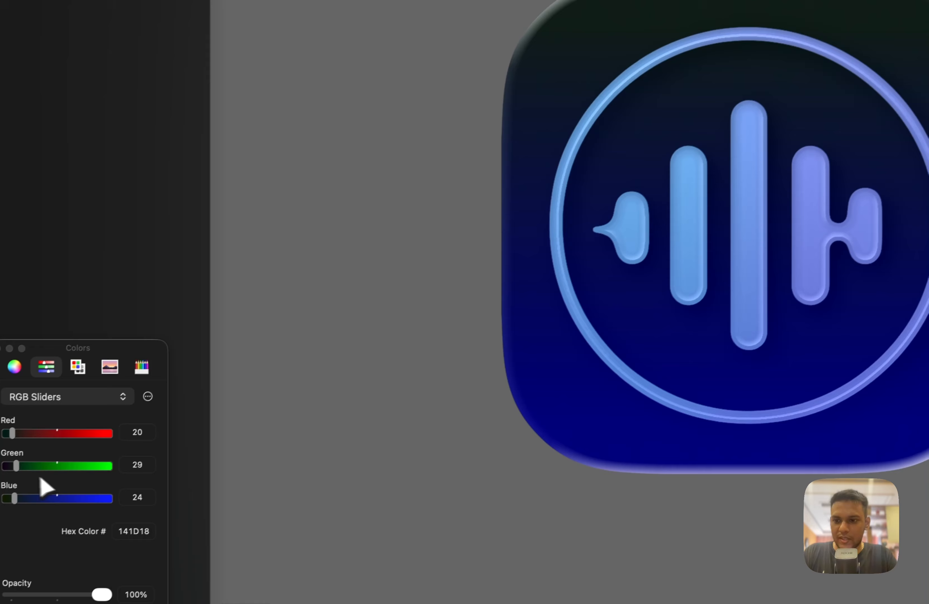
Adjust the gradient's first color to RGB 20, 13, 26 and swap the two gradient colors.
click(22, 461)
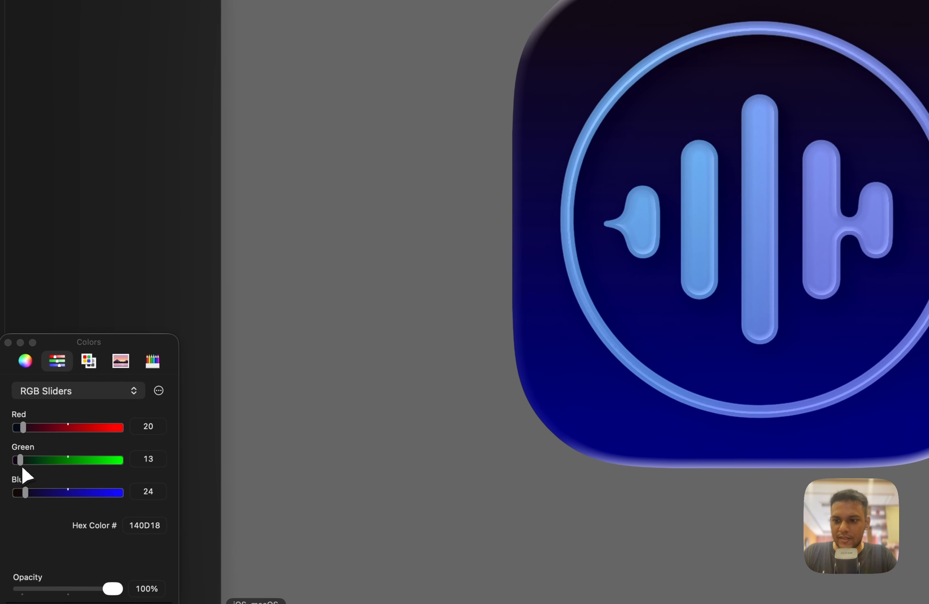
click(54, 492)
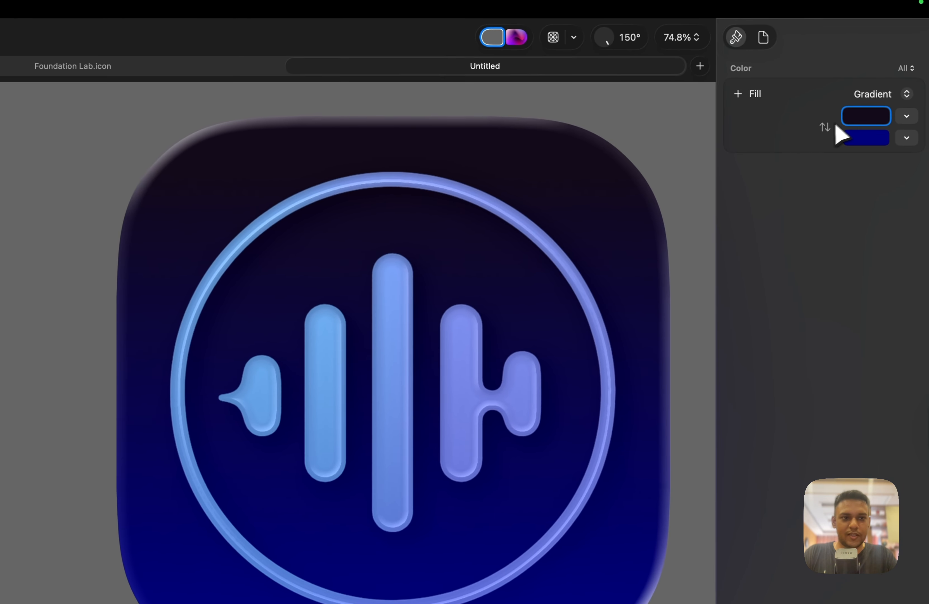
click(823, 131)
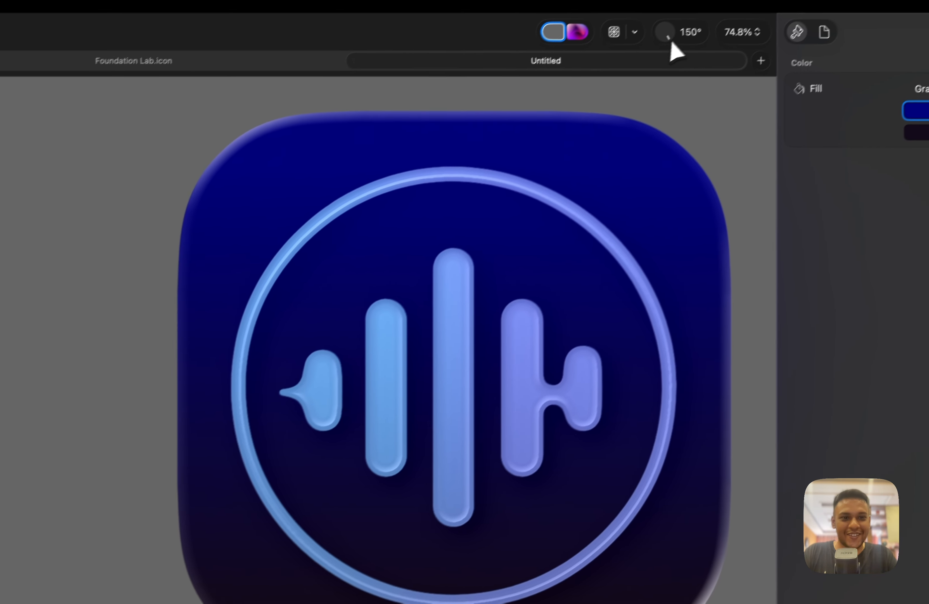
Rotate the icon's light angle to 166° and then to 55°.
drag(604, 44, 643, 66)
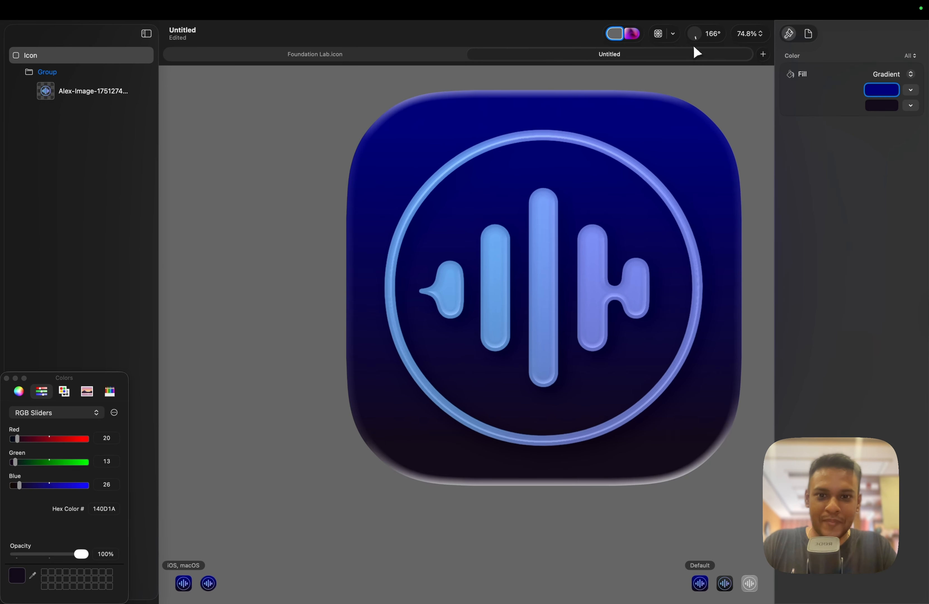
mouse_move(693, 47)
mouse_down()
mouse_move(684, 50)
mouse_move(699, 52)
mouse_move(725, 2)
mouse_move(678, 19)
mouse_move(678, 32)
mouse_move(707, 25)
mouse_move(705, 42)
mouse_move(704, 28)
mouse_up()
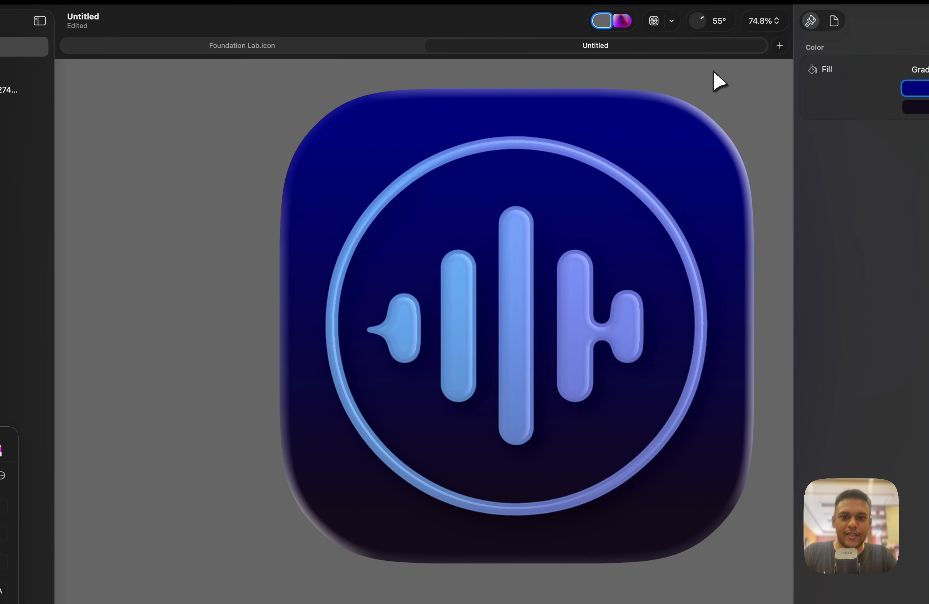
Try black and then dark green as the solid preview backdrop behind the icon.
click(606, 22)
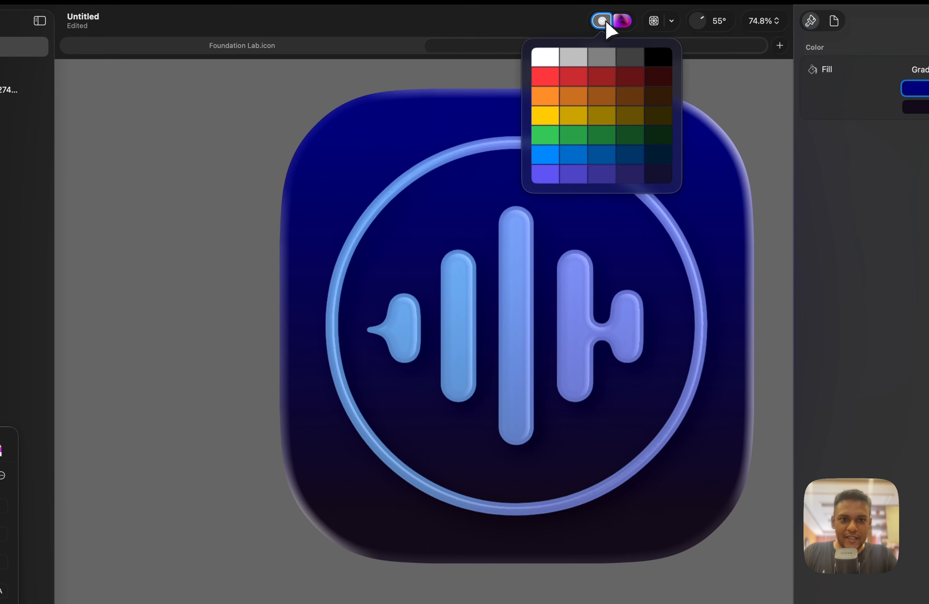
click(664, 62)
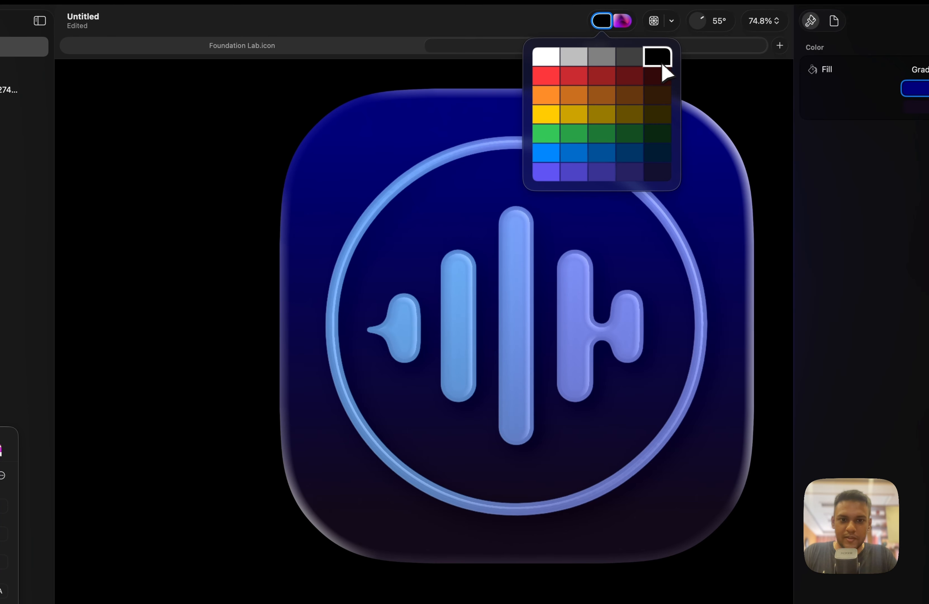
click(606, 116)
click(639, 138)
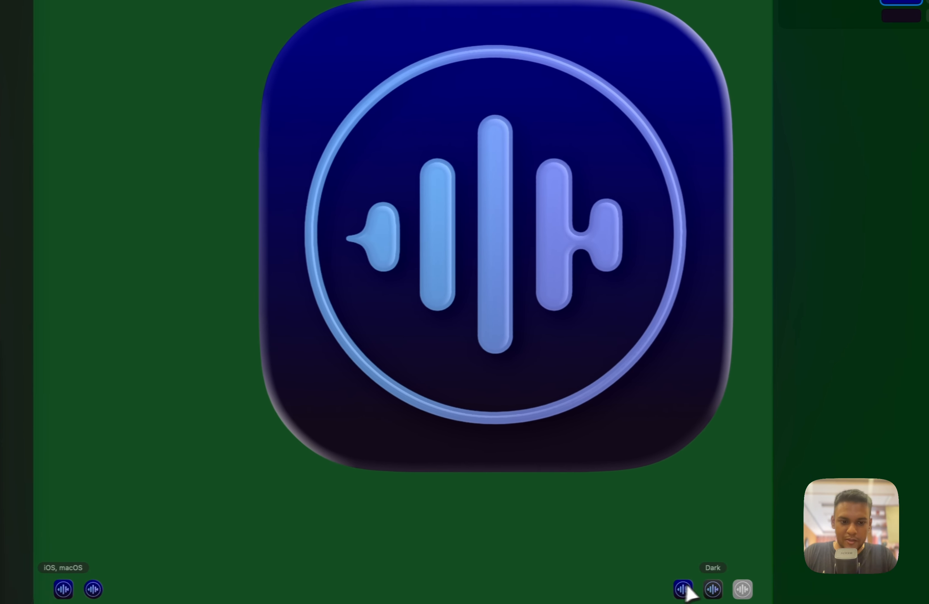
Preview the icon in Dark and Mono, trying red and dark yellow backdrops before setting the solid backdrop to dark red.
click(812, 580)
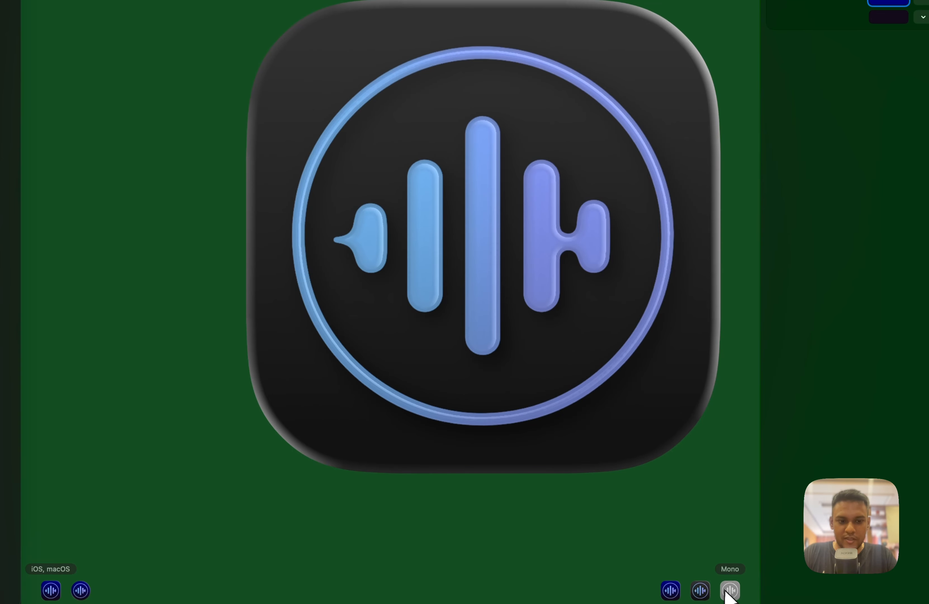
click(729, 591)
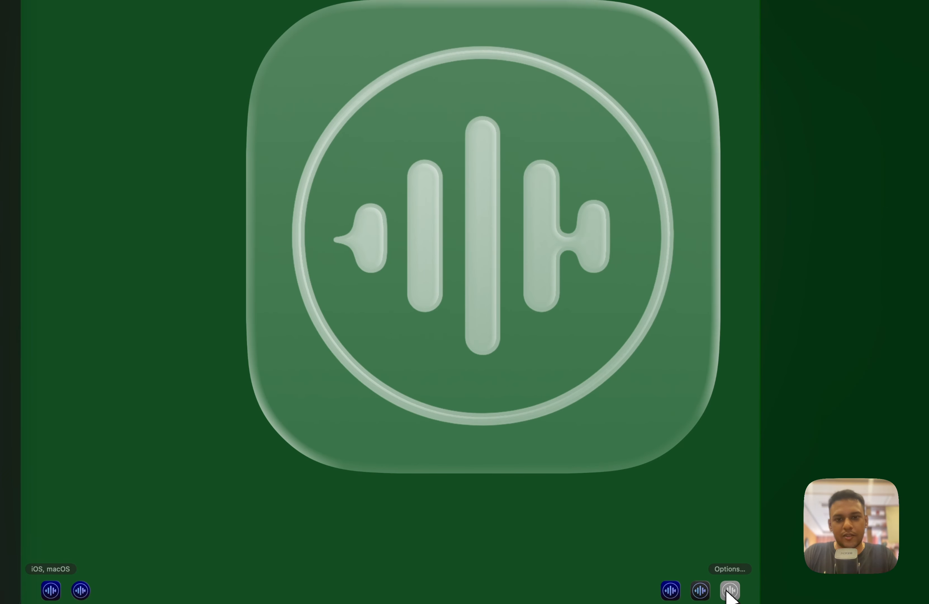
click(590, 36)
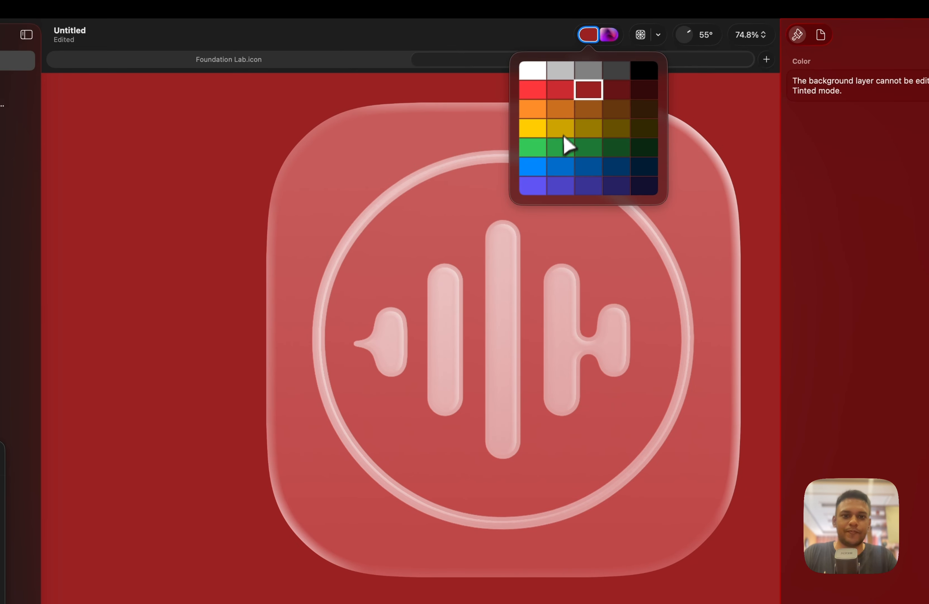
click(560, 148)
click(616, 128)
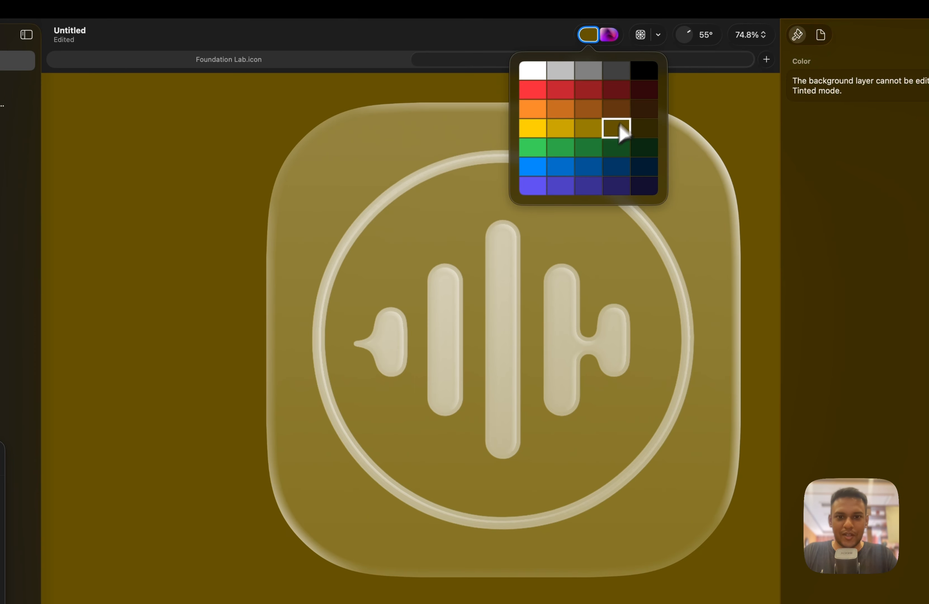
click(649, 71)
click(619, 89)
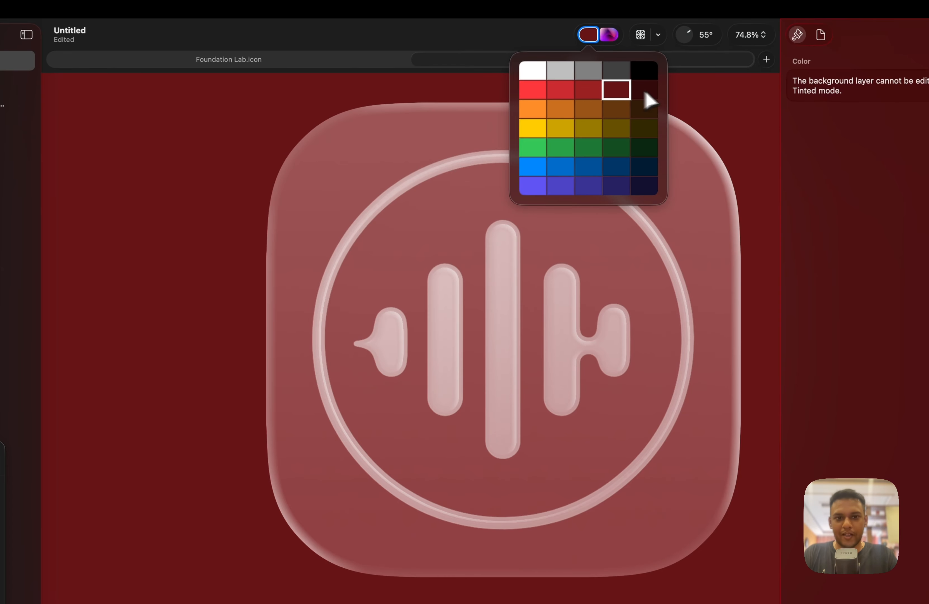
Preview the icon over the purple, green, pink-orange and blue image backdrops, comparing the Default and Mono appearances on blue.
click(609, 35)
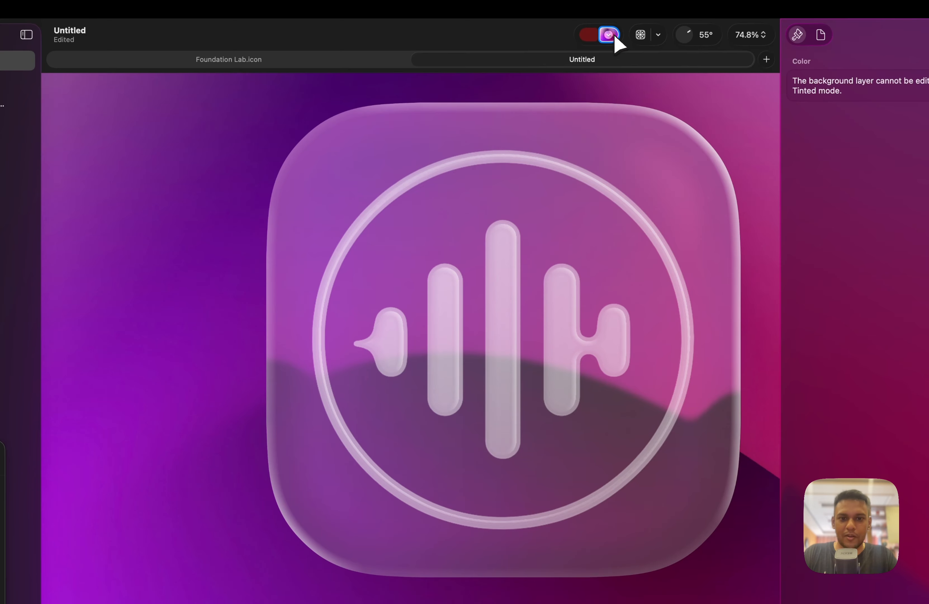
scroll(487, 386, down, 5)
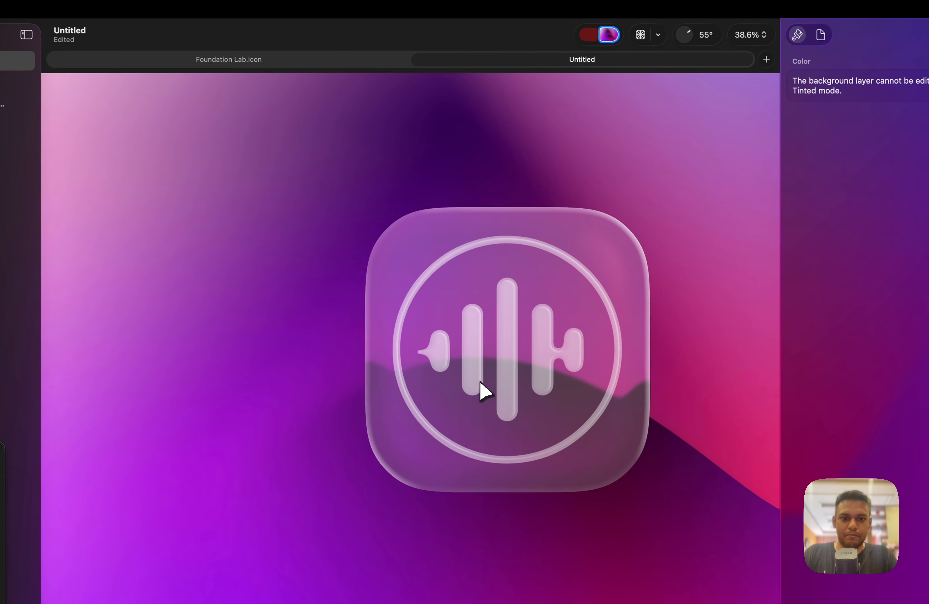
scroll(481, 390, up, 1)
click(612, 32)
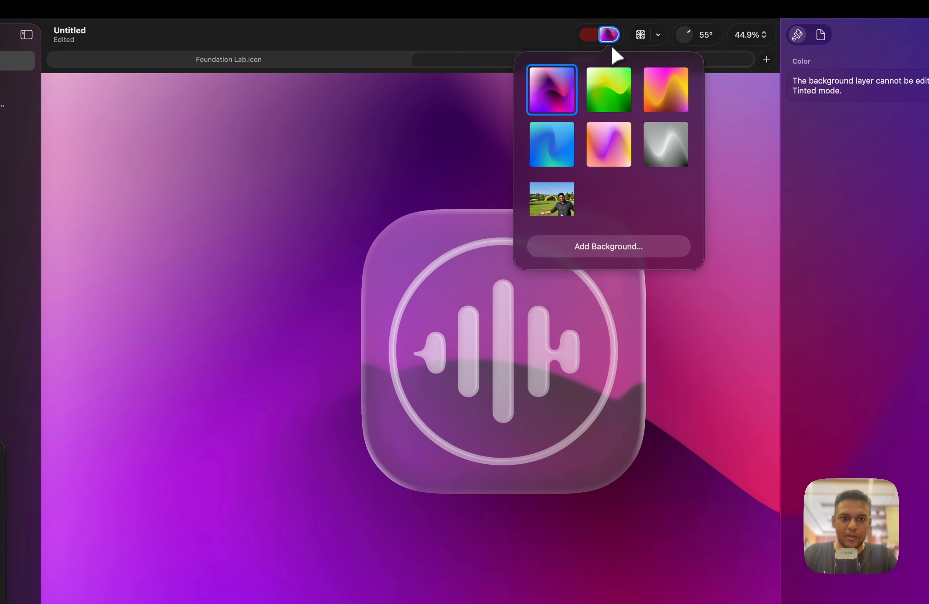
click(608, 90)
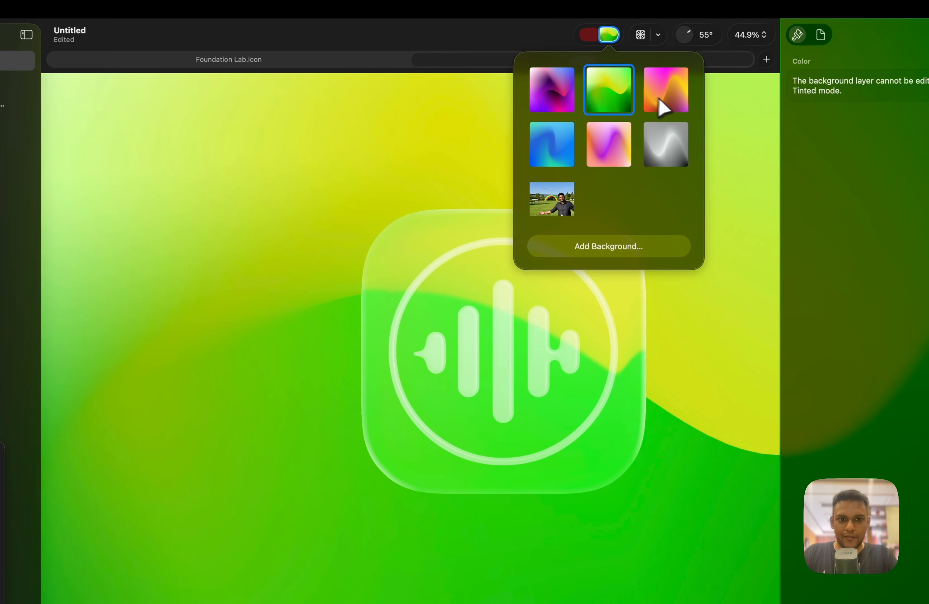
click(672, 105)
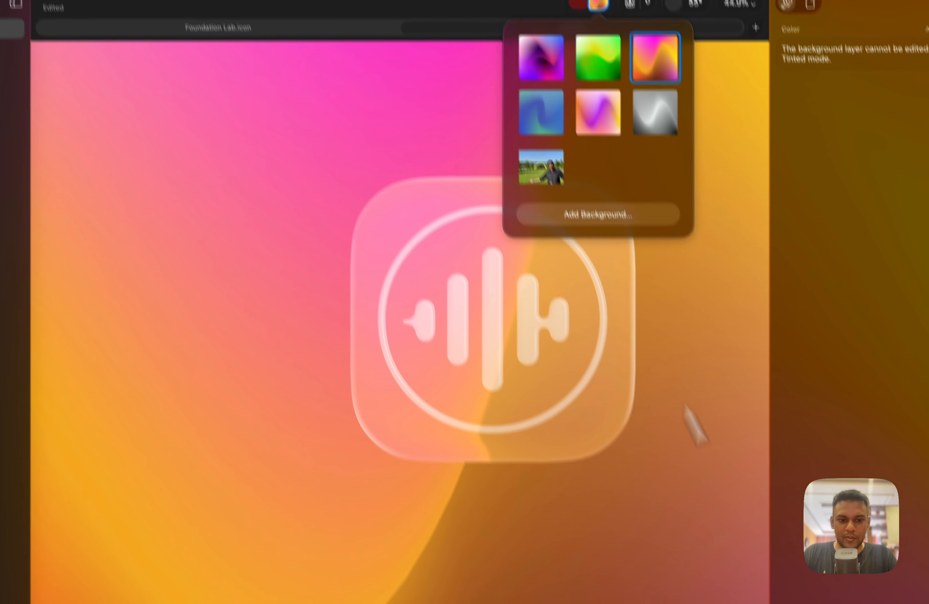
click(542, 112)
click(656, 592)
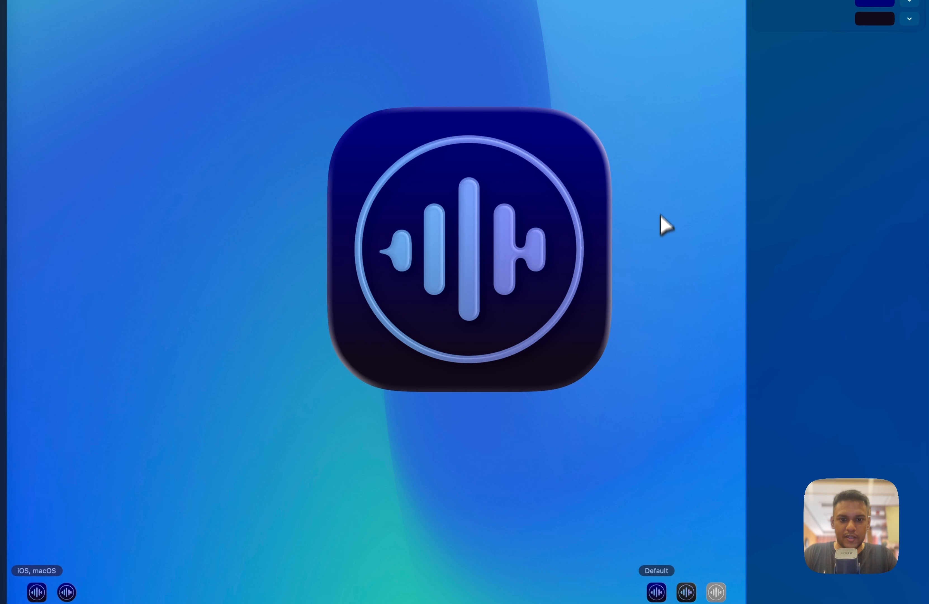
click(715, 592)
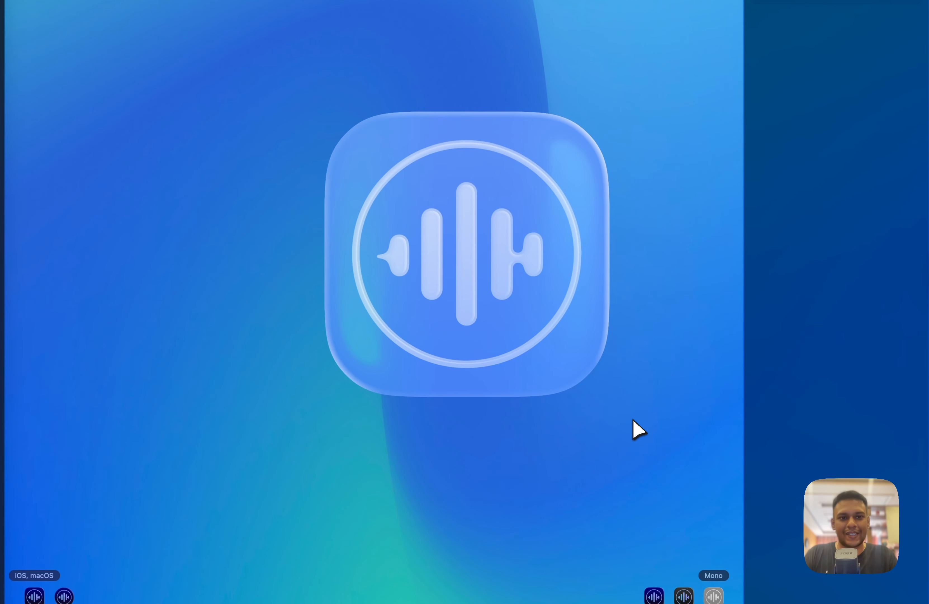
Preview the Mono icon over the pink-purple gradient and the rainbow photo backdrop, examining it at different sizes.
click(599, 23)
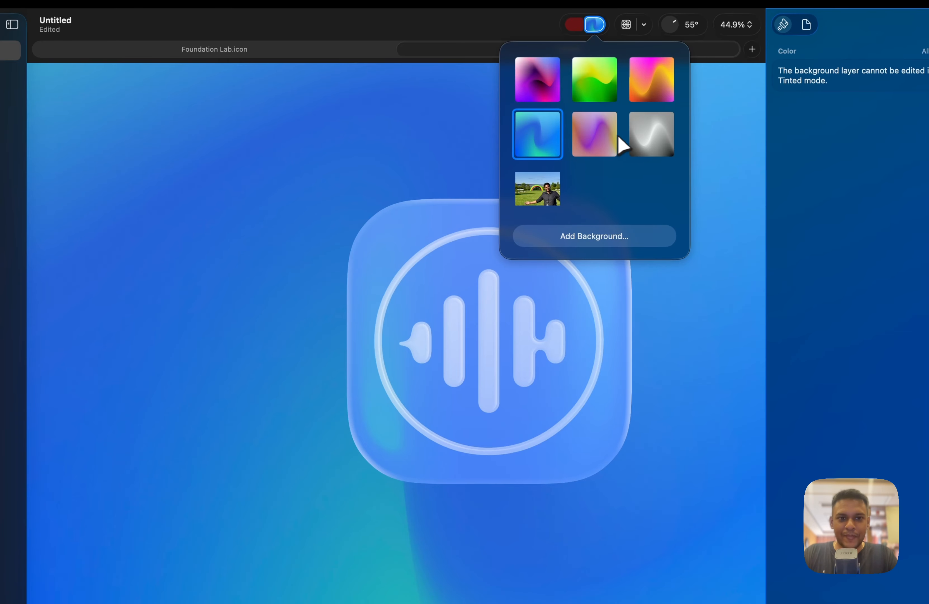
click(615, 137)
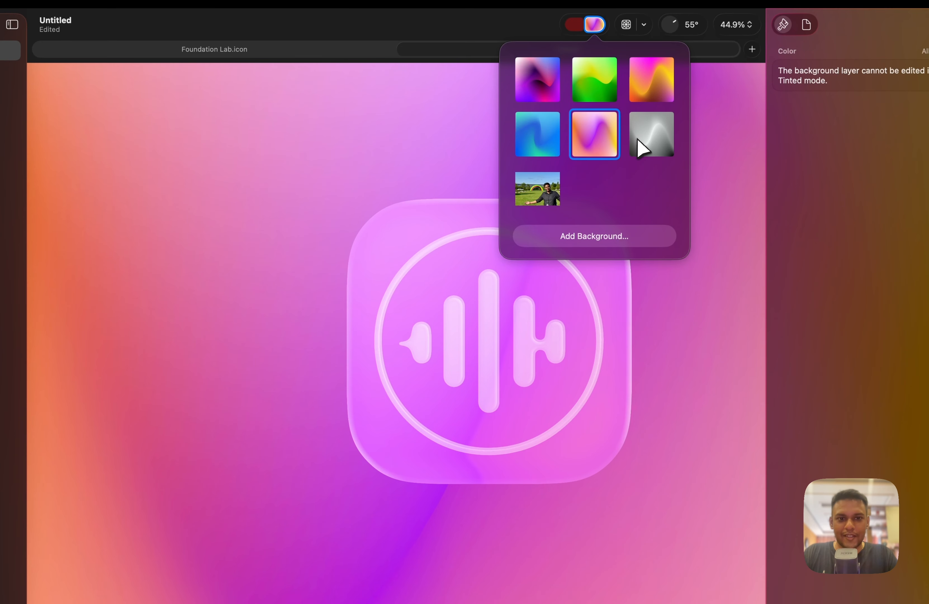
click(542, 196)
click(666, 415)
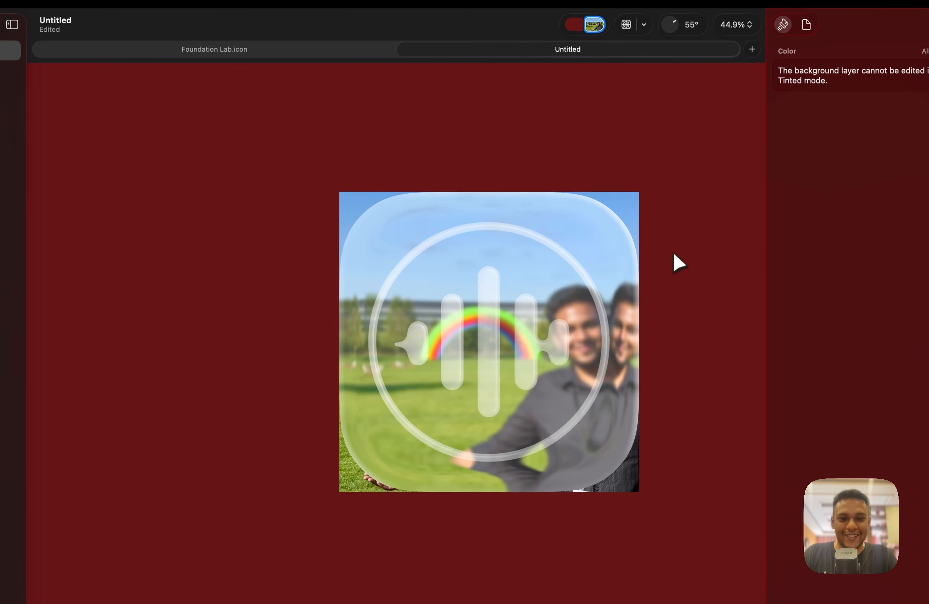
scroll(674, 254, up, 5)
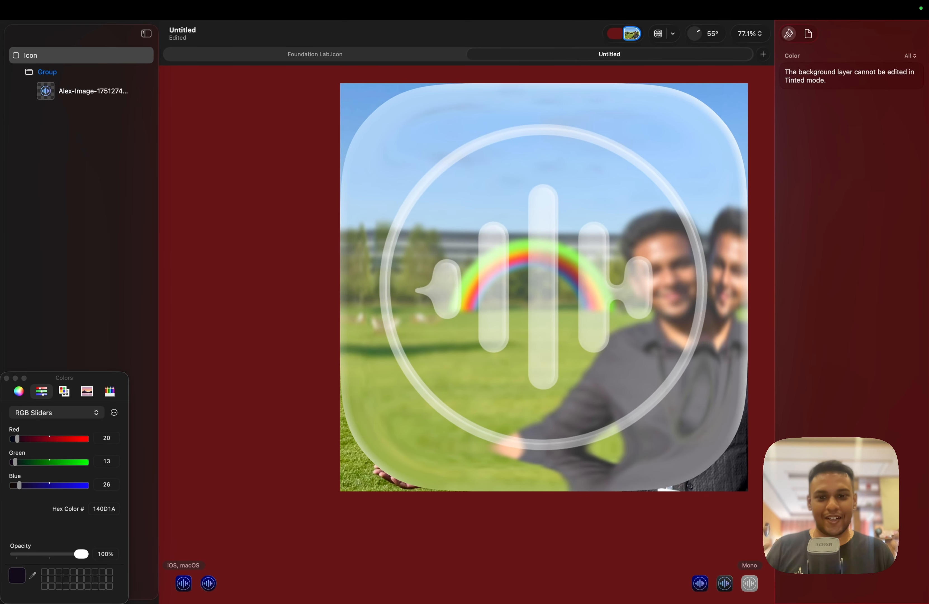
scroll(544, 287, down, 3)
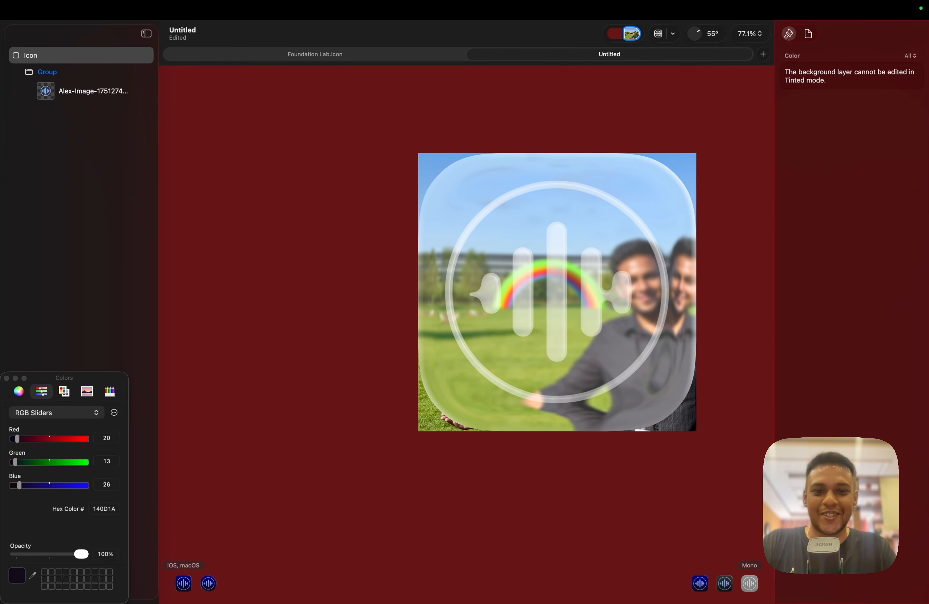
scroll(696, 284, down, 2)
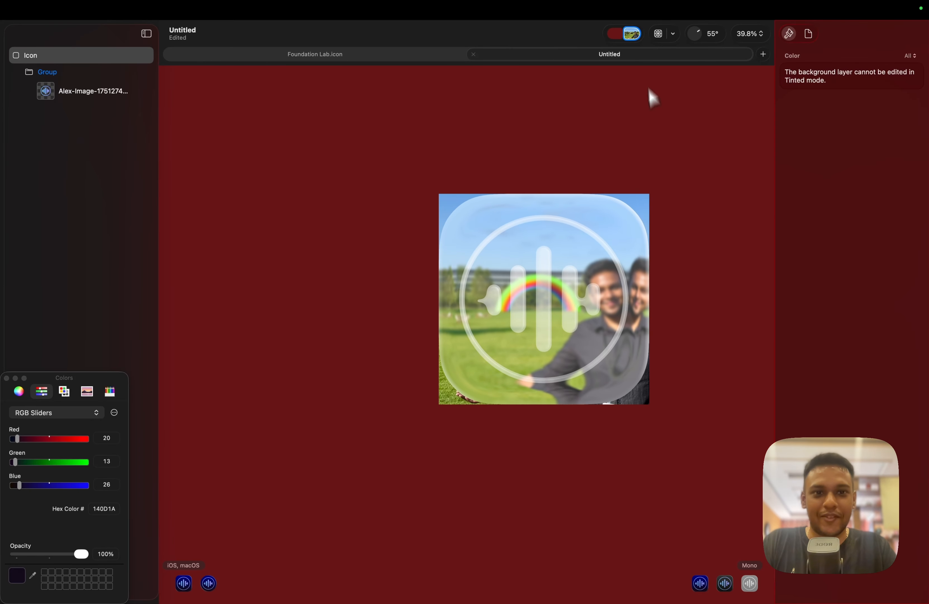
Set the backdrop to the blue gradient image and give the Mono appearance a pale yellow-green tint.
click(632, 34)
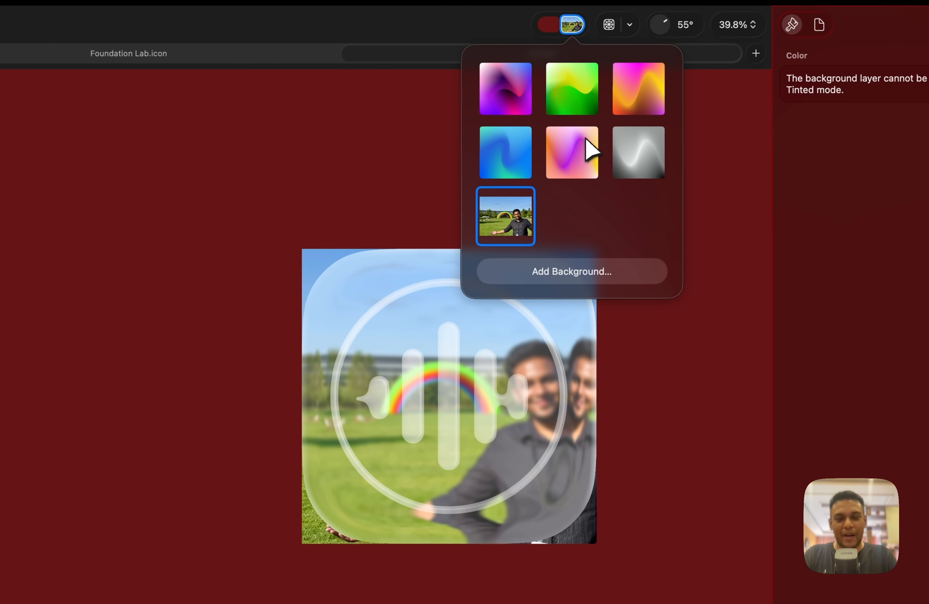
click(512, 161)
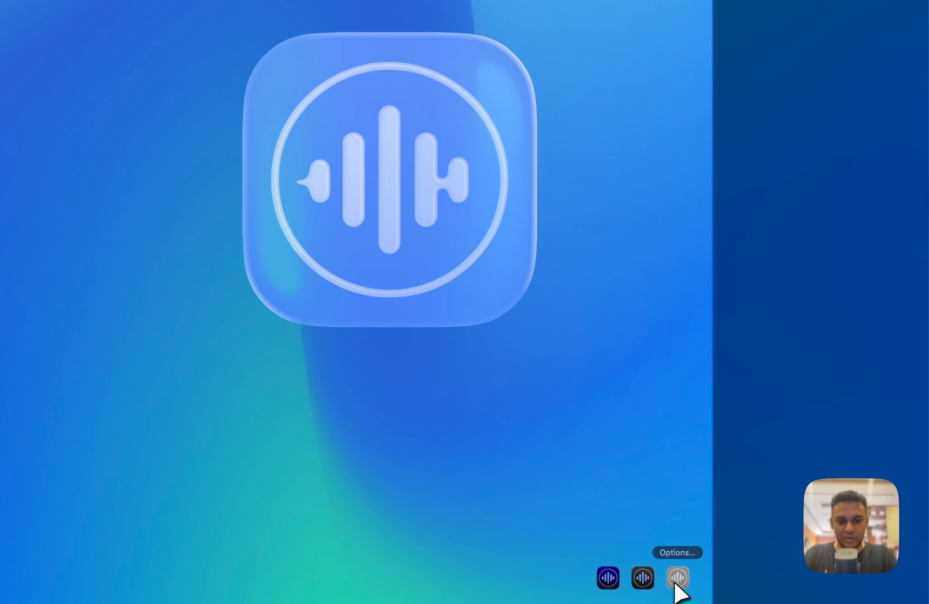
click(678, 579)
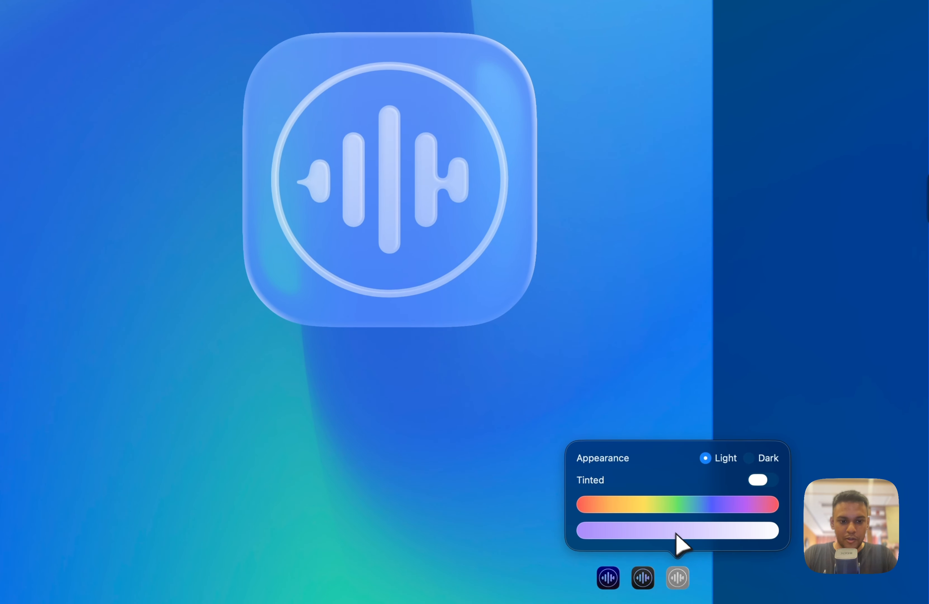
drag(631, 508, 682, 505)
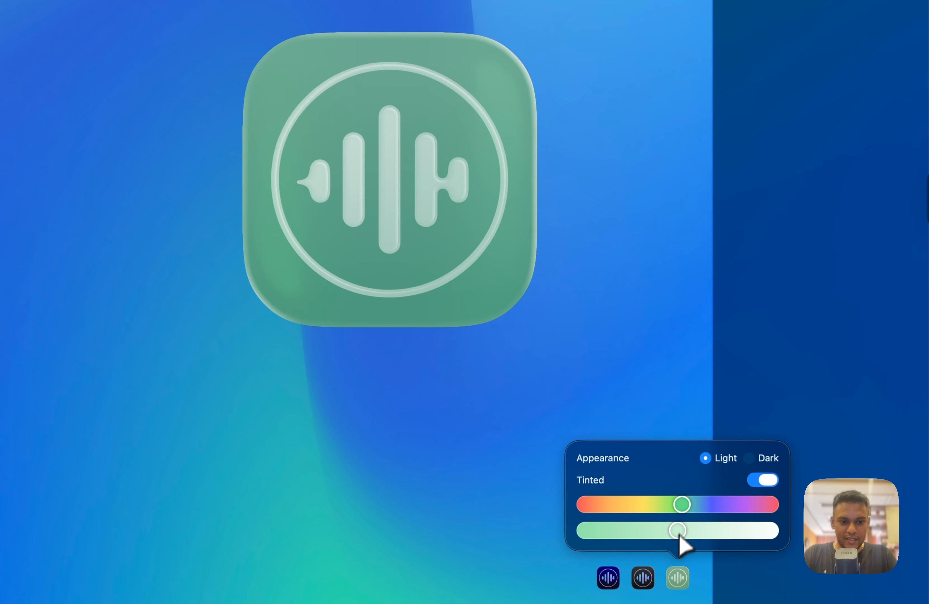
drag(624, 535, 741, 536)
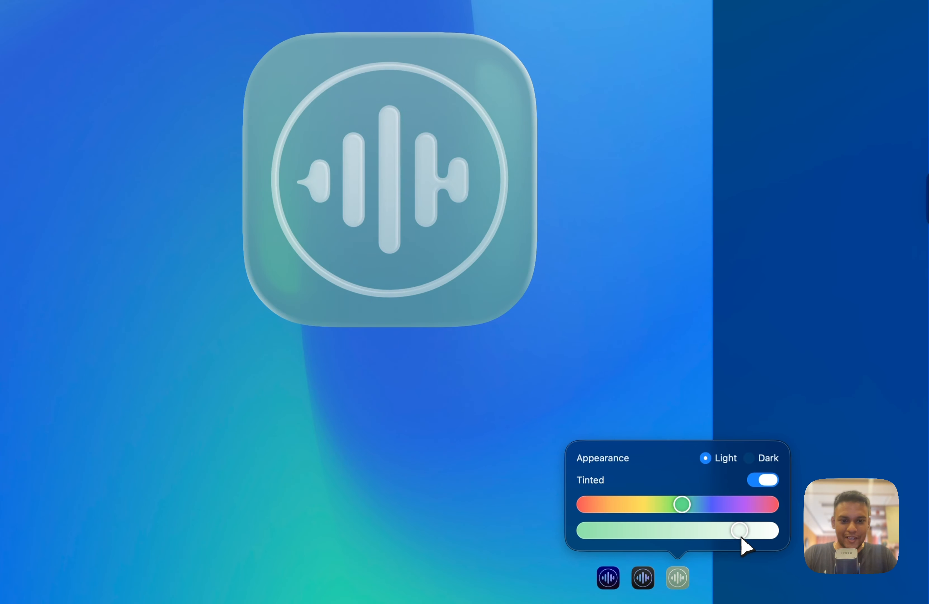
mouse_move(683, 503)
mouse_down()
mouse_move(620, 505)
mouse_move(672, 506)
mouse_up()
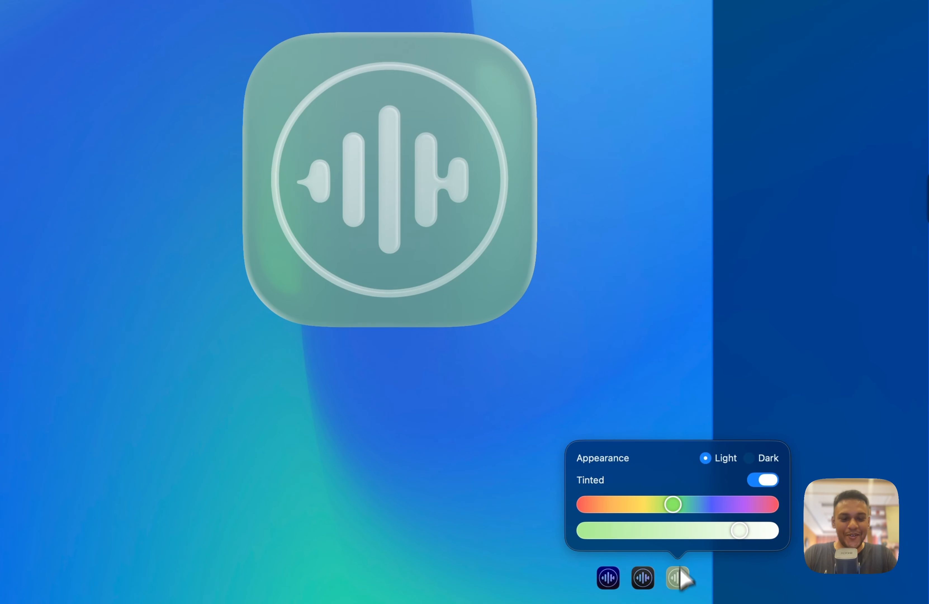
click(680, 577)
Preview the icon in the Dark and Default appearances, and compare its watchOS shape with the iOS, macOS shape.
click(647, 580)
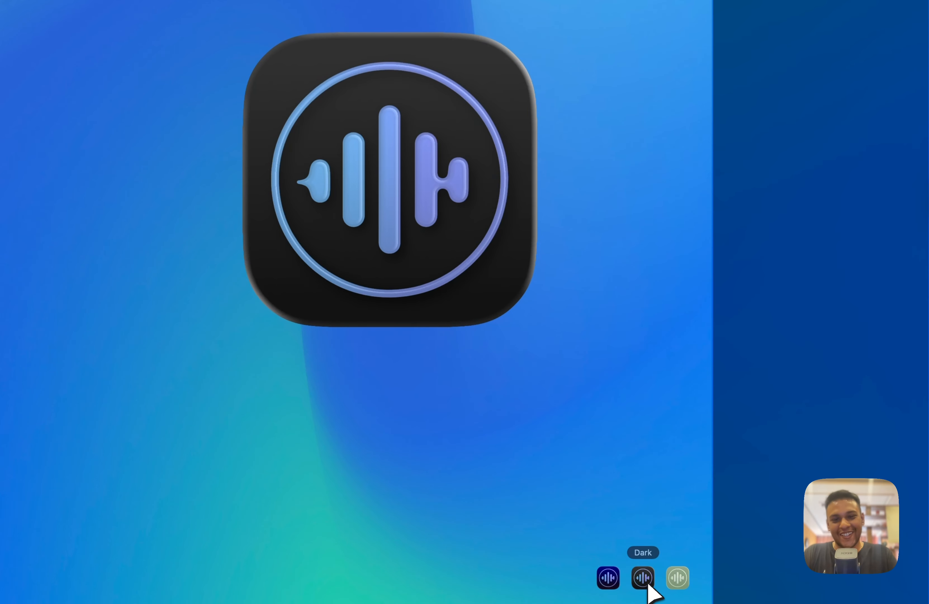
click(608, 577)
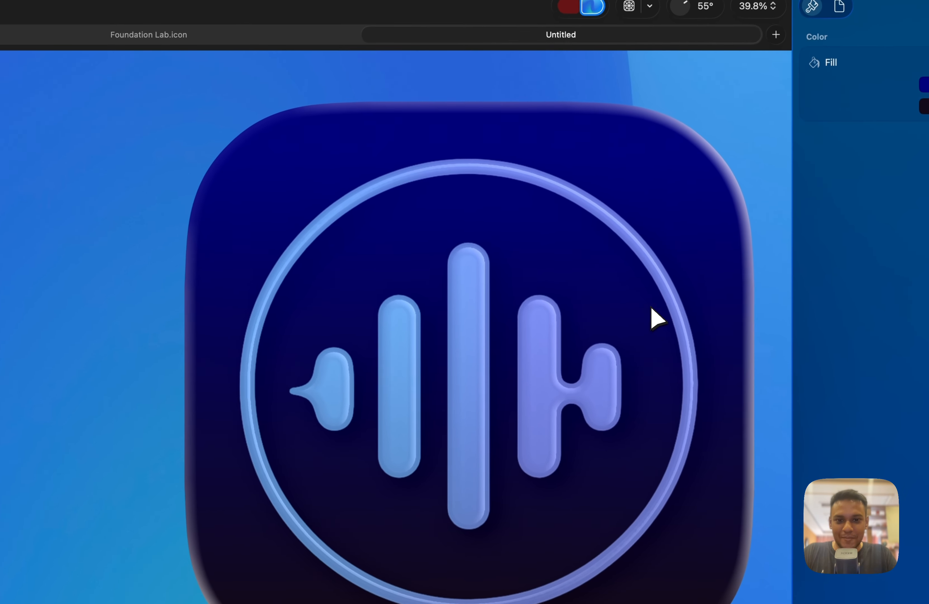
scroll(658, 322, down, 5)
scroll(678, 223, up, 2)
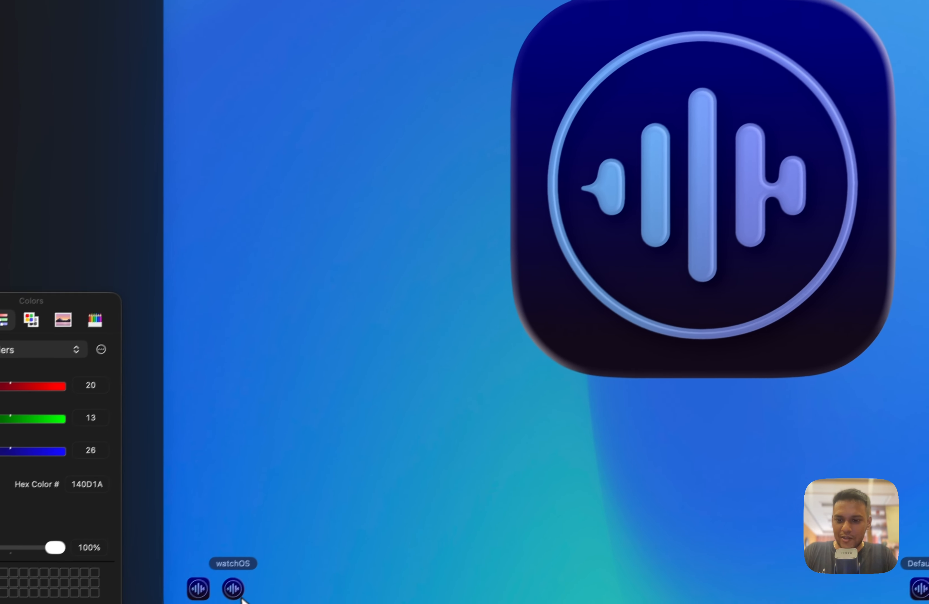
click(235, 590)
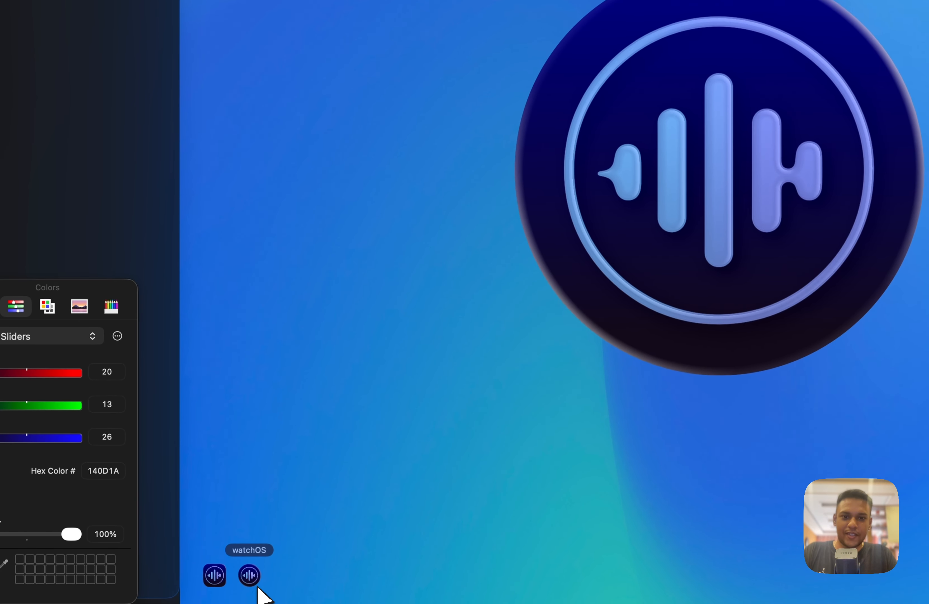
click(219, 587)
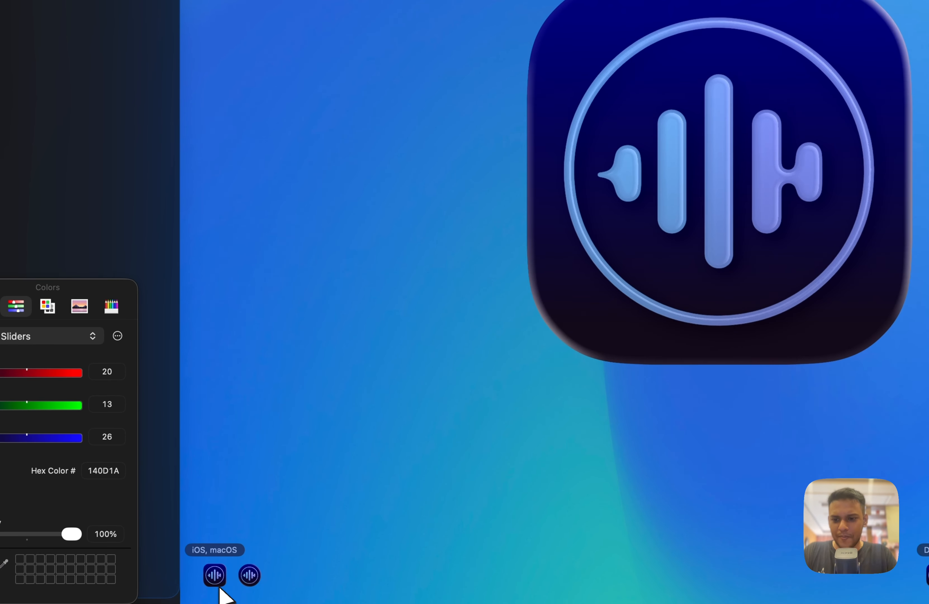
Save the icon document to the Desktop as Murmer.icon.
click(12, 429)
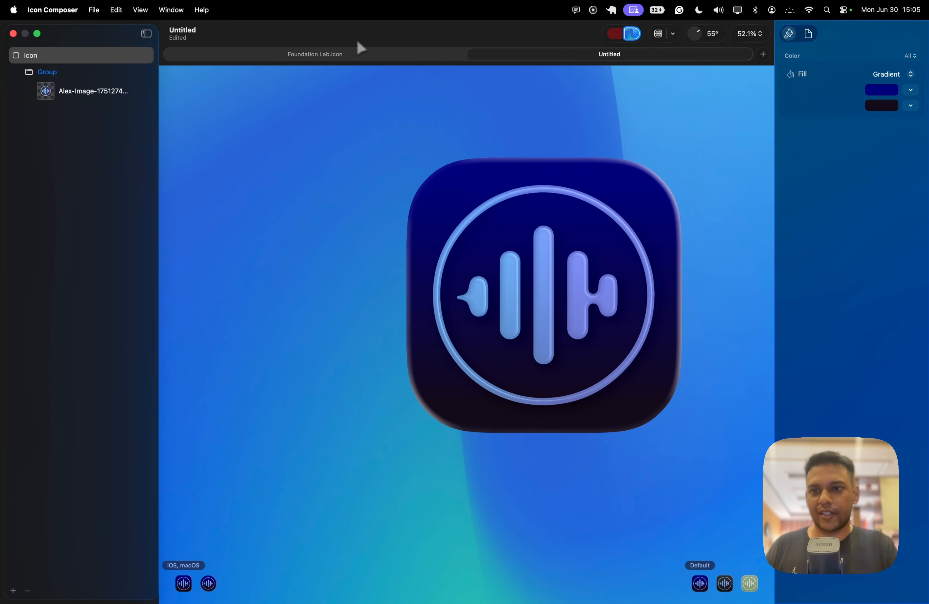
click(93, 10)
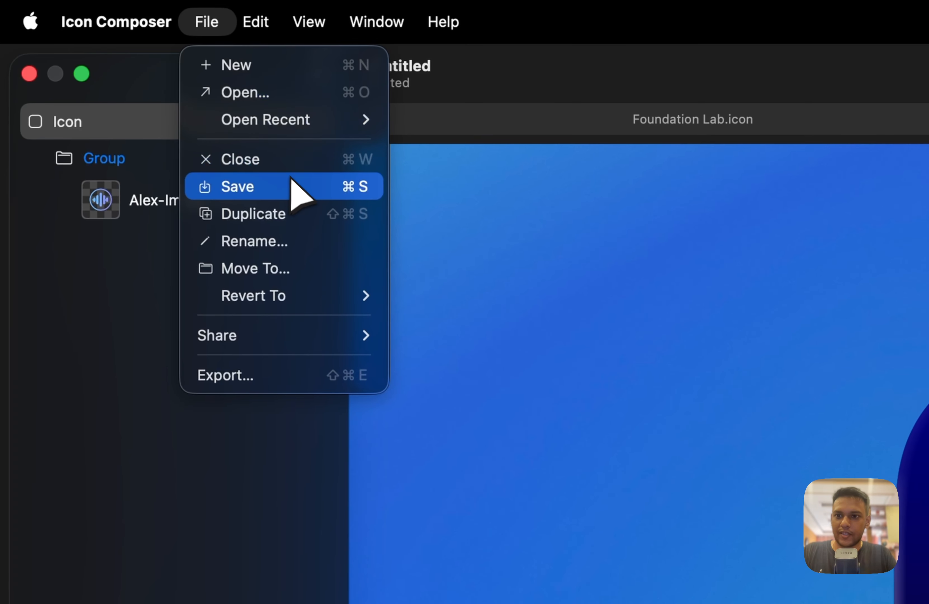
click(292, 184)
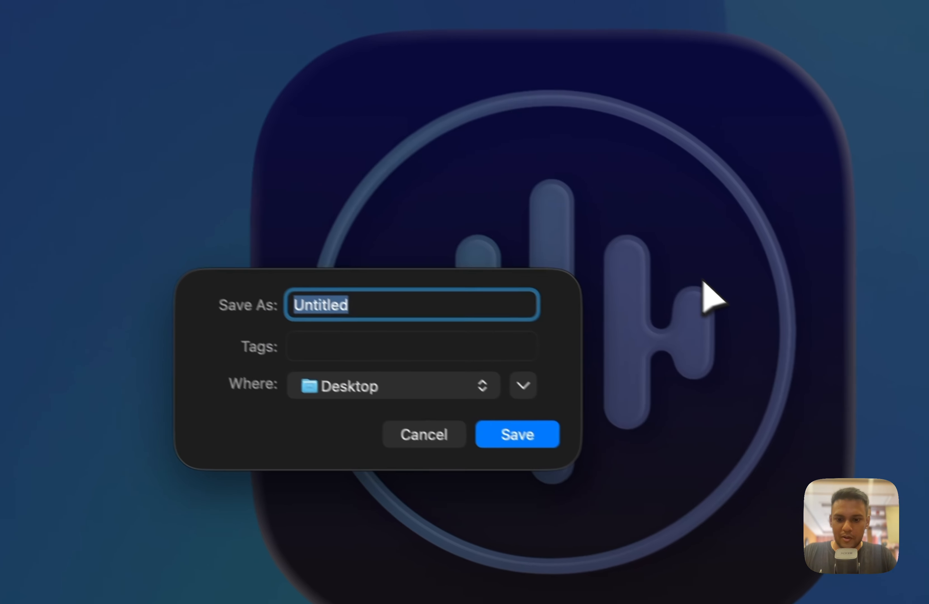
text(M)
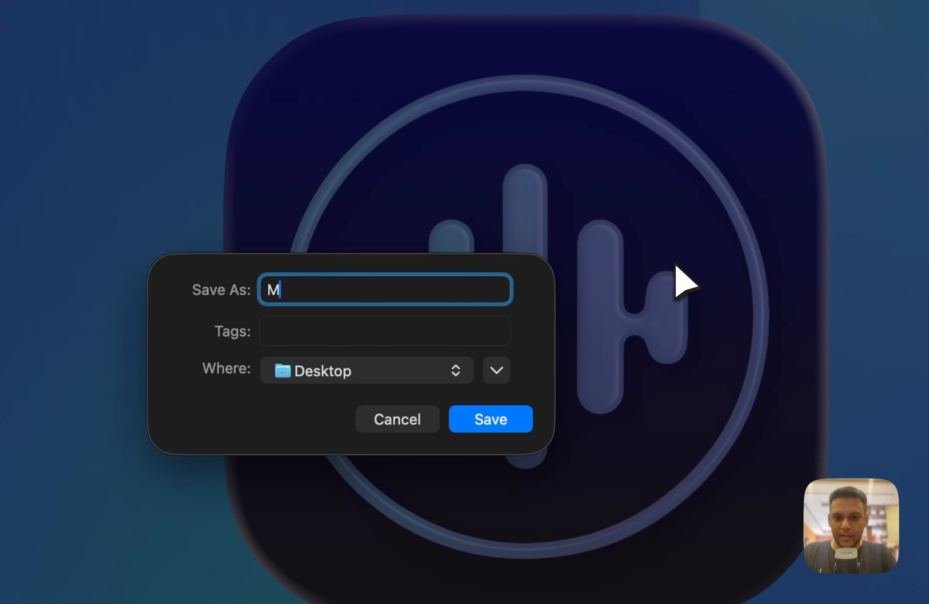
text(urmer.icon)
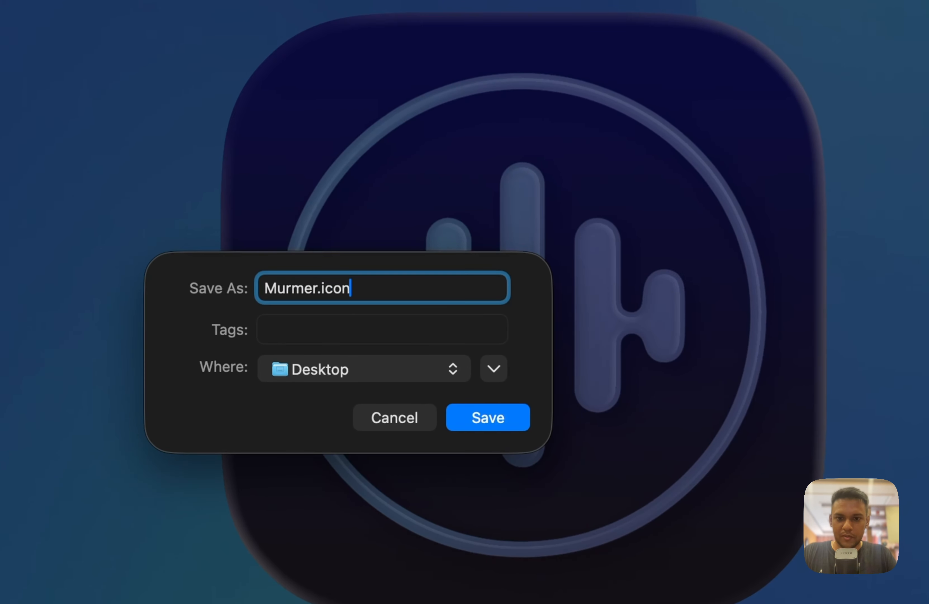
click(516, 425)
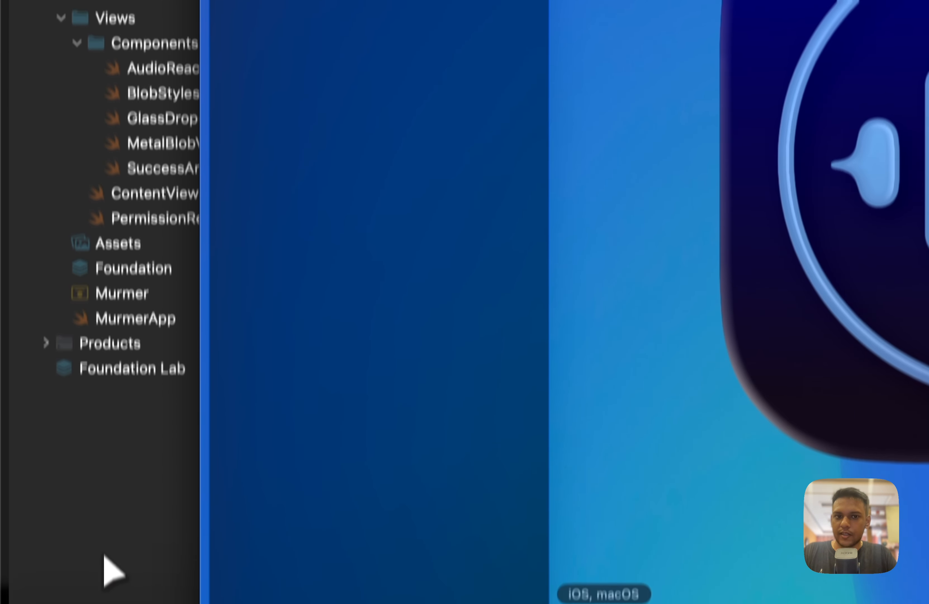
Switch to Xcode and choose Murmer.icon from the Desktop as the file to add to the FoundationLab project.
click(103, 556)
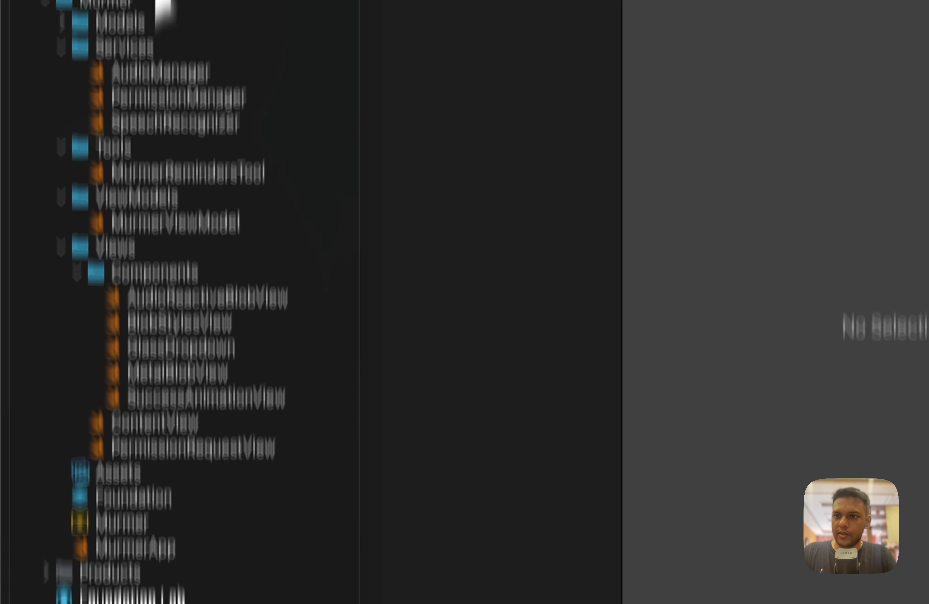
click(154, 20)
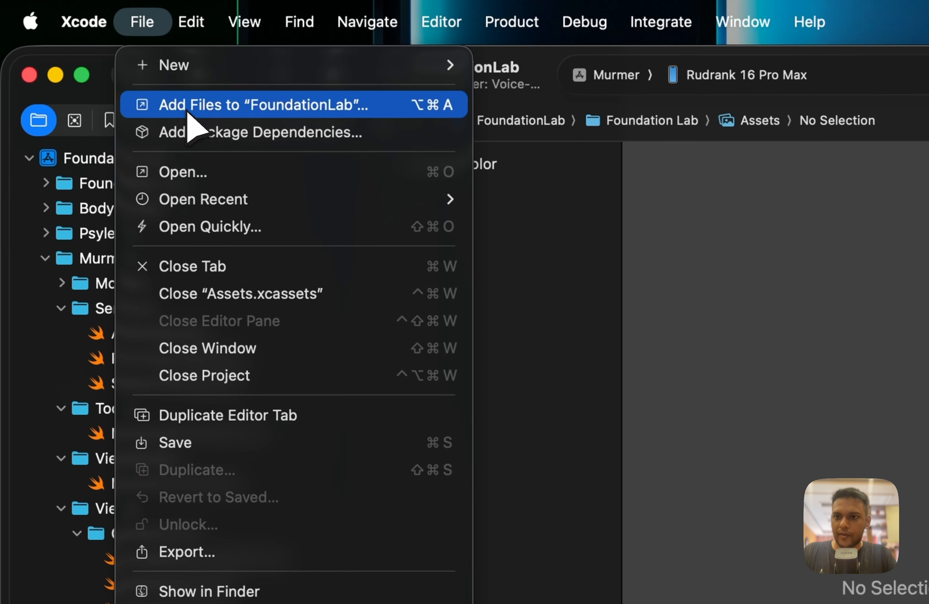
click(188, 113)
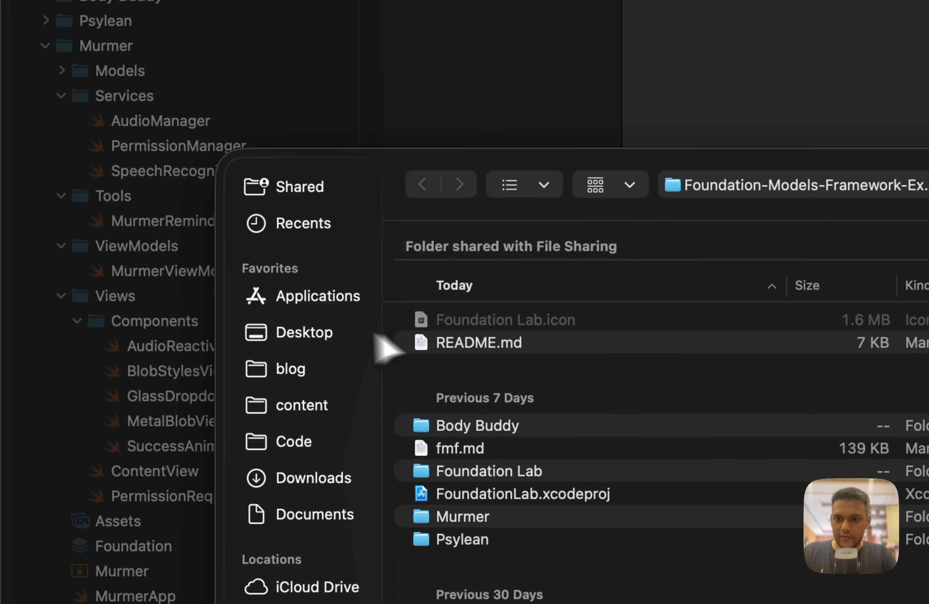
click(313, 341)
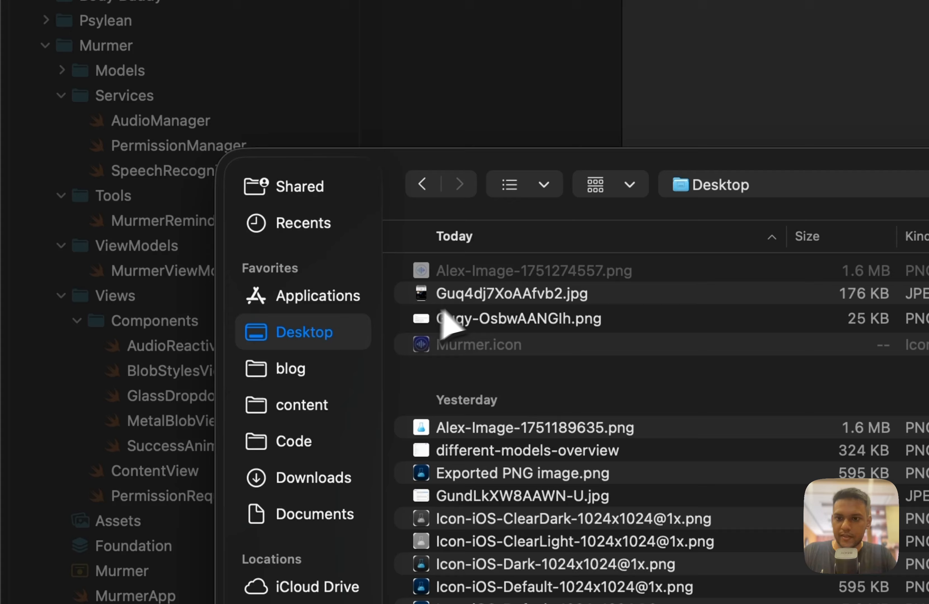
click(510, 345)
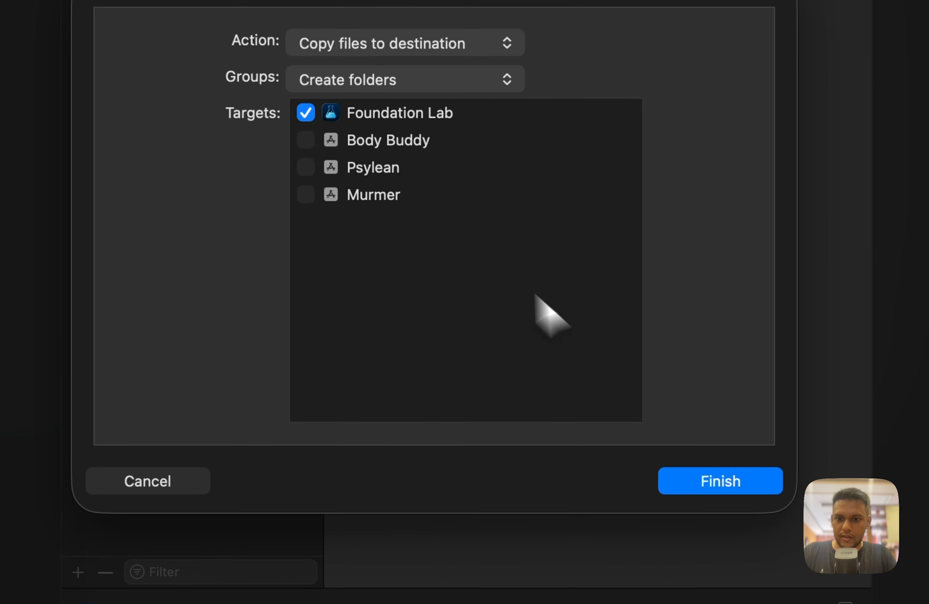
Assign the icon file to the Murmer target instead of Foundation Lab and finish adding it to the project.
click(306, 195)
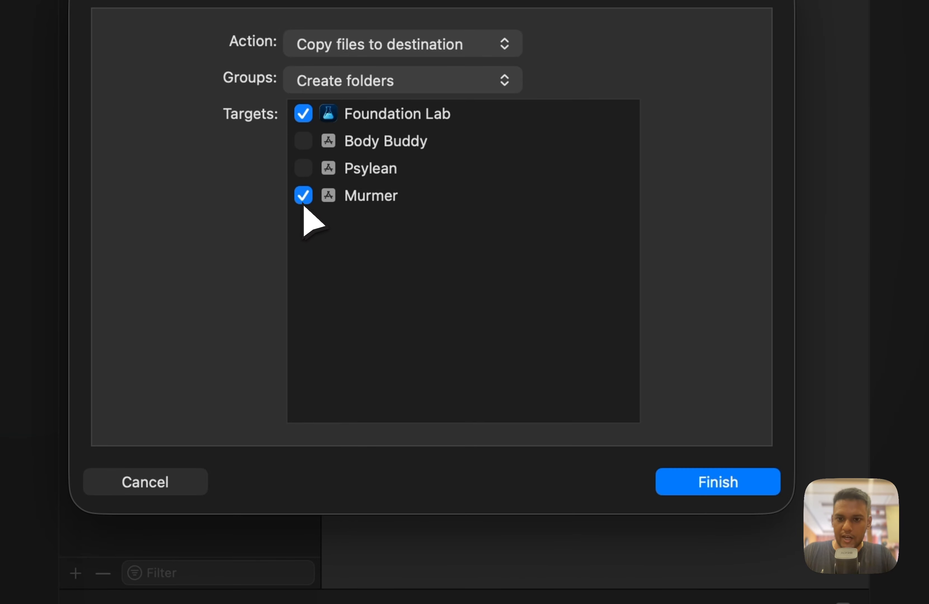
click(306, 113)
click(709, 476)
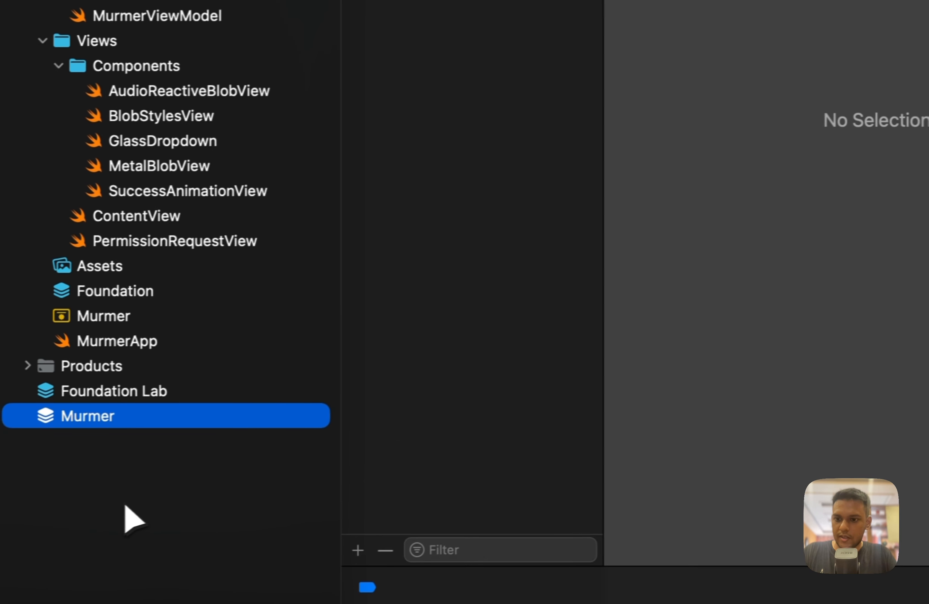
Build the Murmer scheme and open the added Murmer icon file in the editor.
click(649, 79)
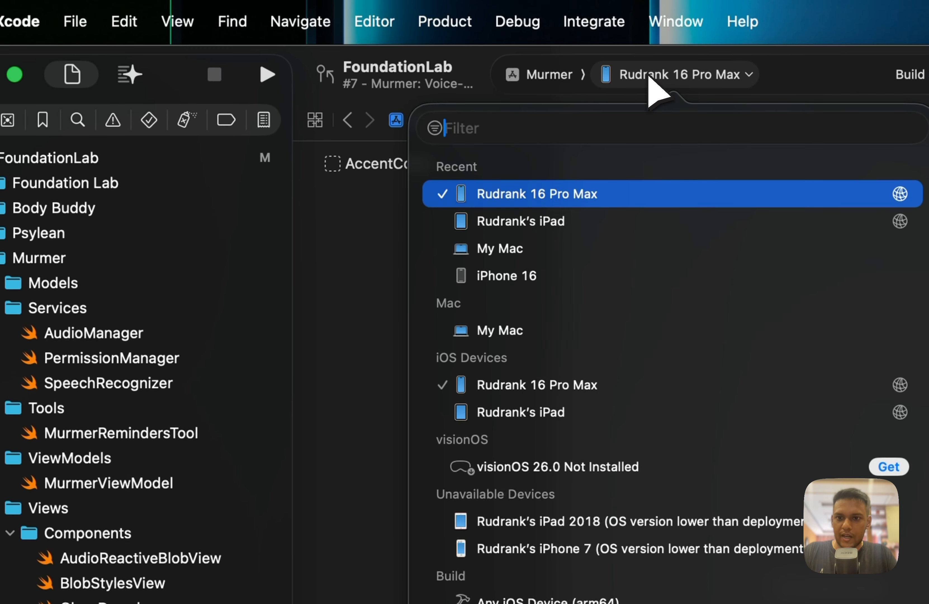
click(332, 342)
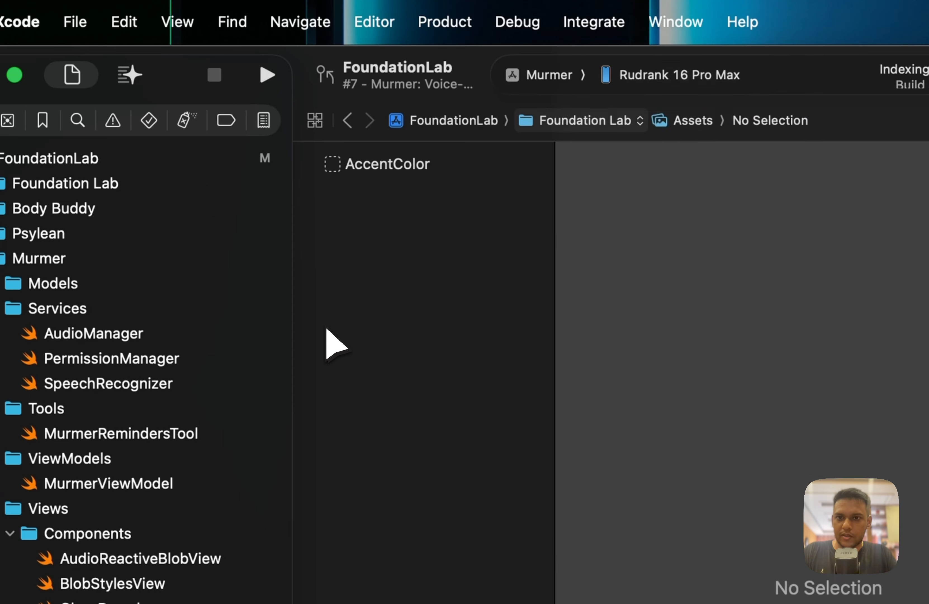
key(super+b)
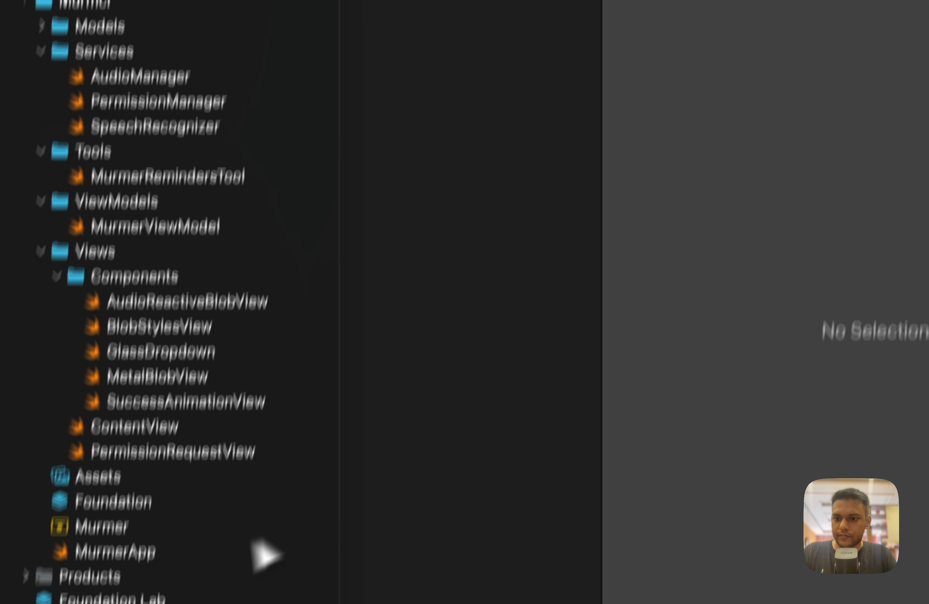
click(172, 338)
click(126, 372)
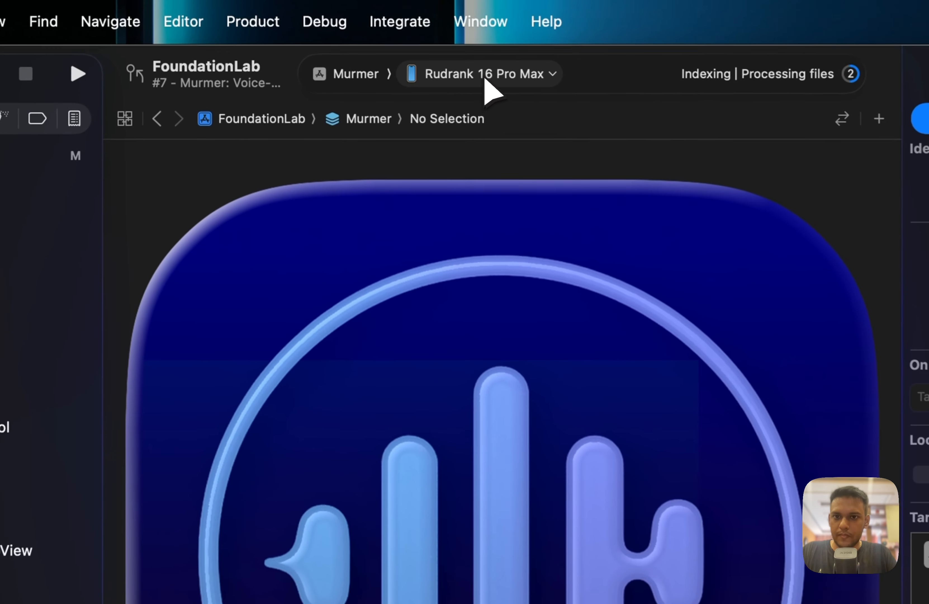
Set the run destination to the iPhone 16 simulator and build the Murmer scheme.
click(340, 35)
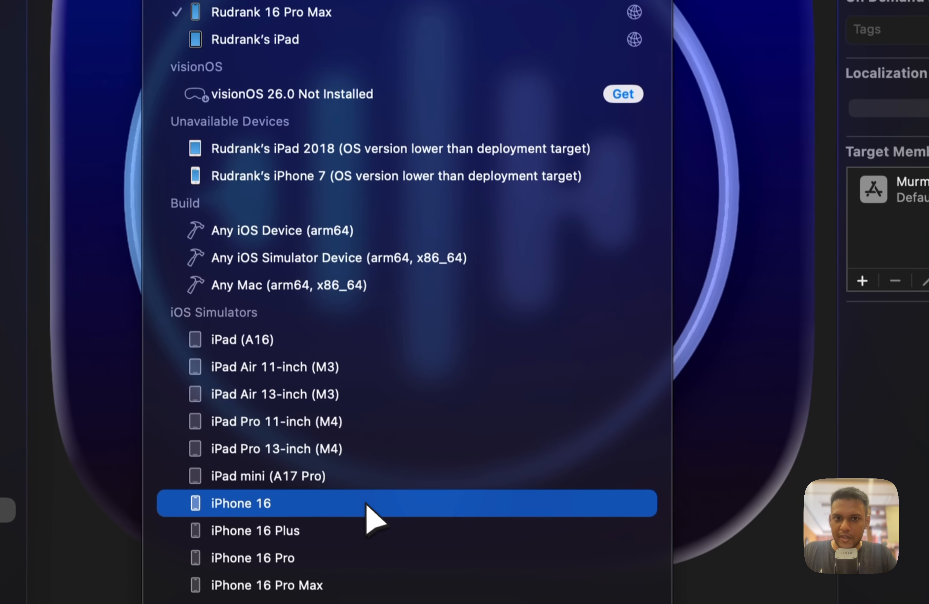
click(372, 504)
key(super+b)
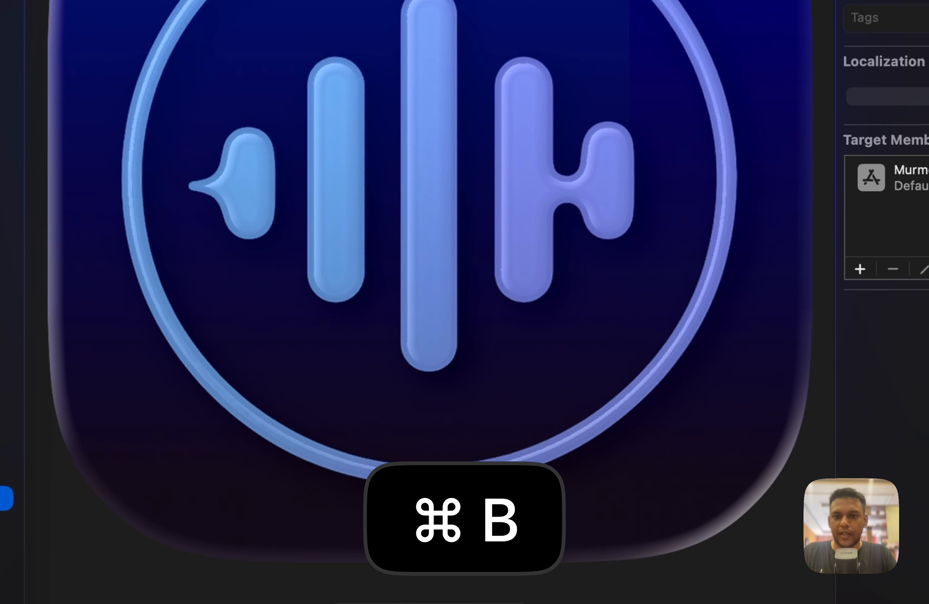